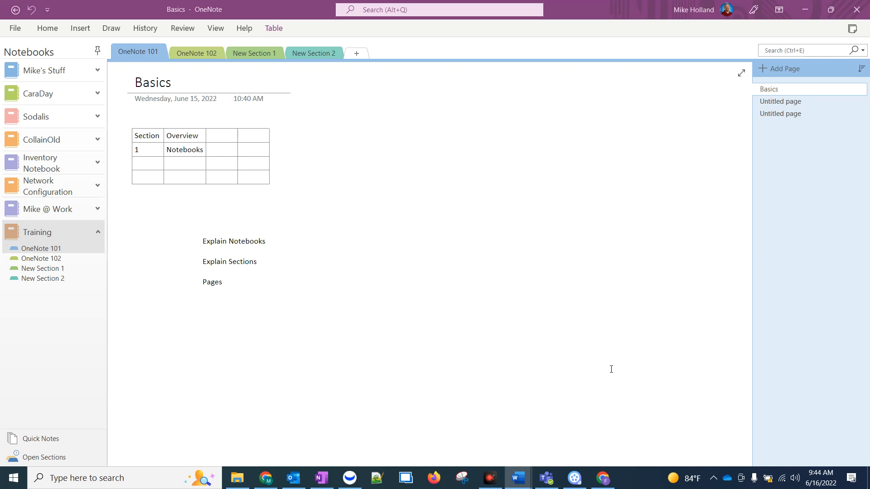
# Switch to OneNote and add a section named "RFID Devices" to the Training notebook
pyautogui.moveTo(605, 481)
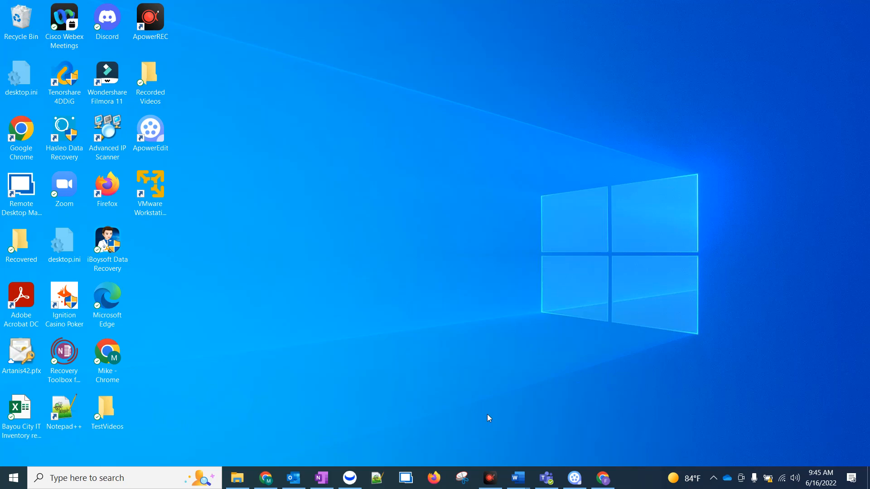
pyautogui.click(323, 476)
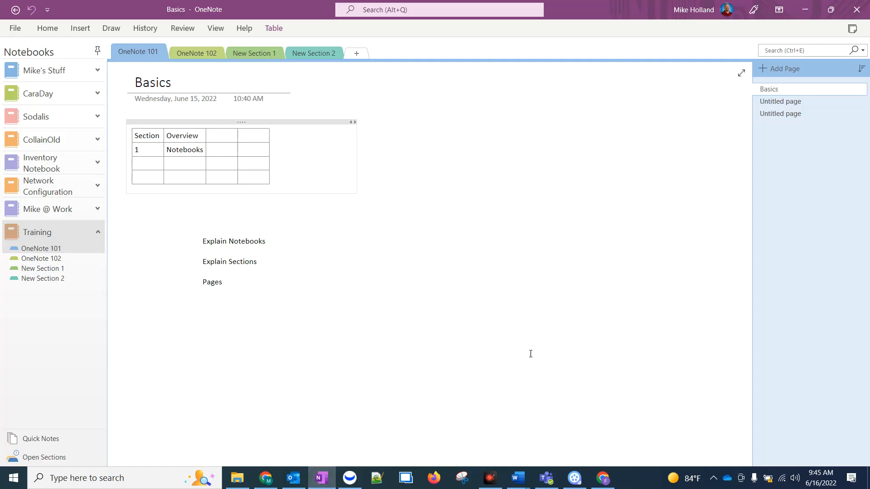
pyautogui.click(45, 268)
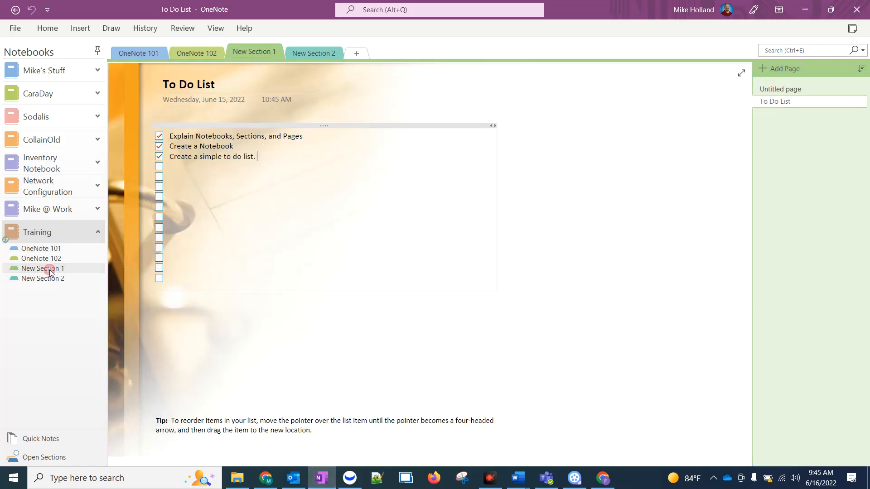
pyautogui.click(43, 278)
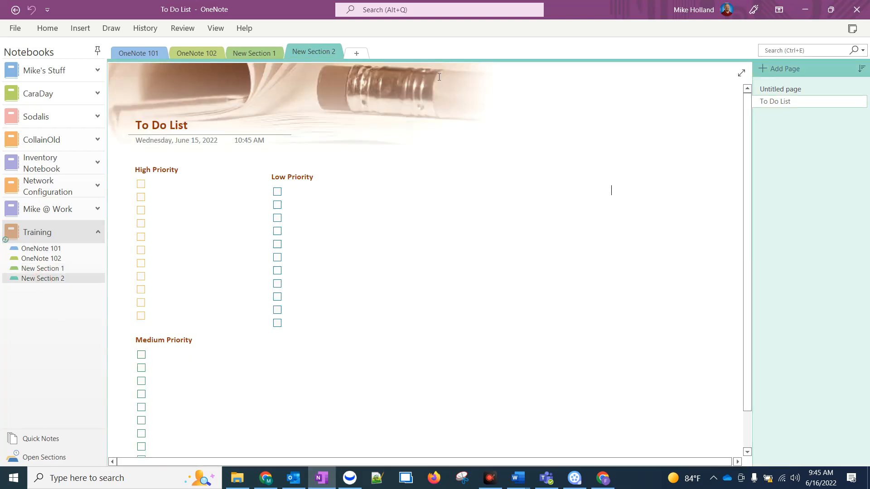
pyautogui.click(356, 53)
pyautogui.write('RFID Devices')
pyautogui.press('Return')
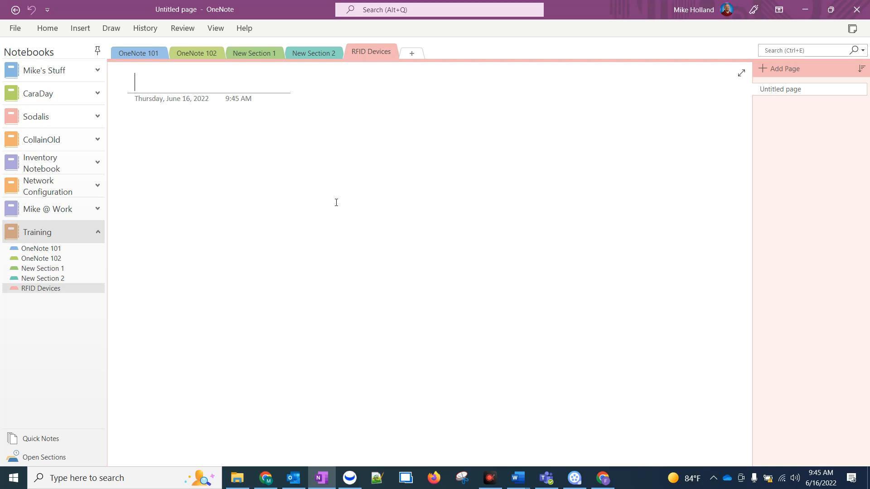
# Title the blank page in the RFID Devices section "Research"
pyautogui.write('Res')
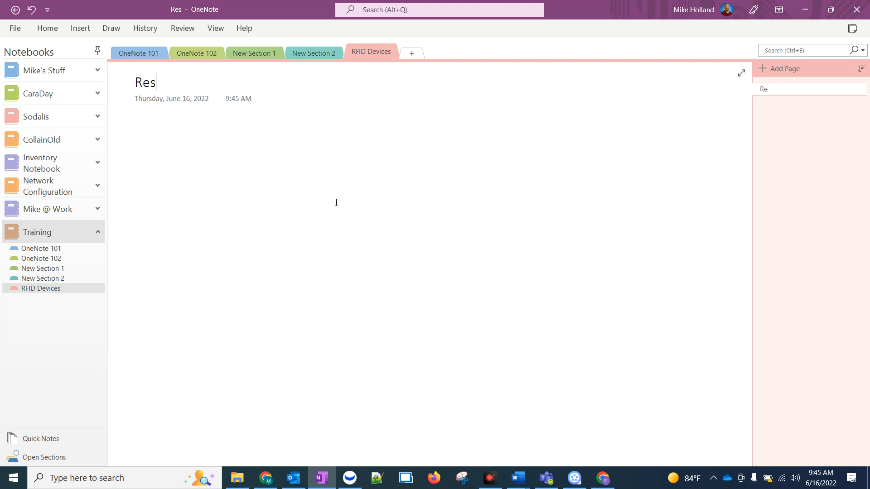
pyautogui.write('earch')
pyautogui.press('Return')
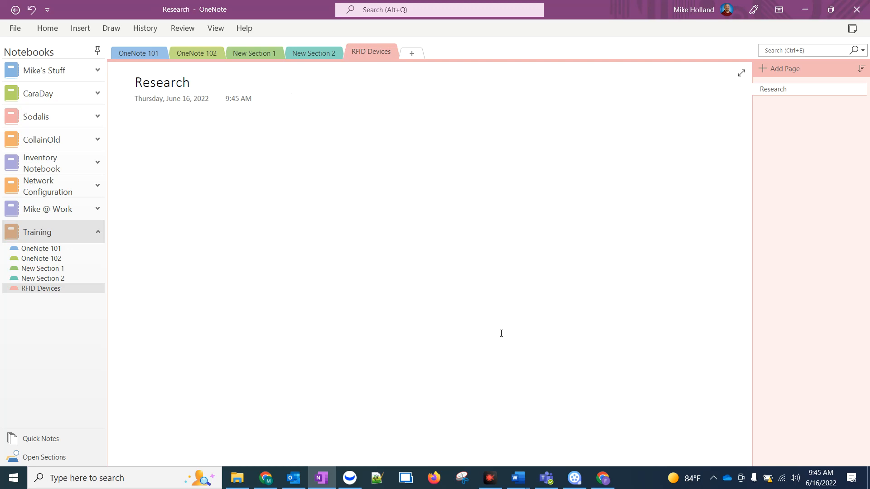
# Copy the first three sentences under "What is RFID?" from the abr.com article in Chrome into the OneNote Research page
pyautogui.moveTo(602, 478)
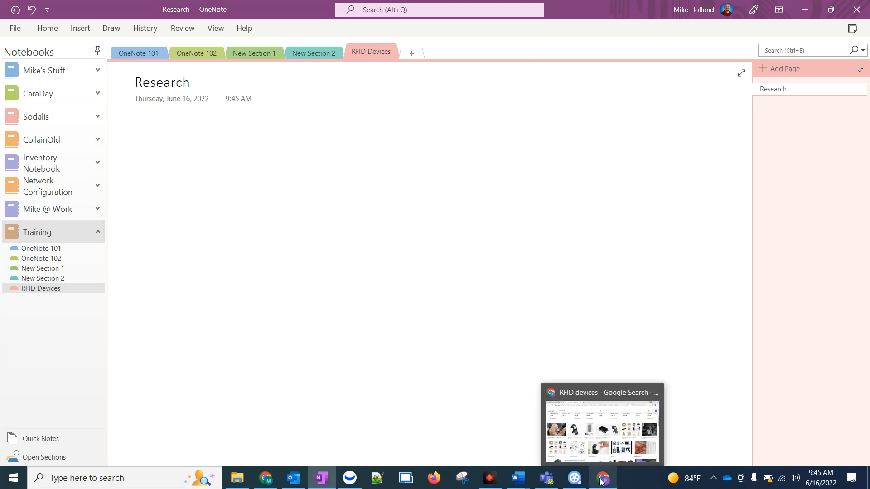
pyautogui.click(603, 425)
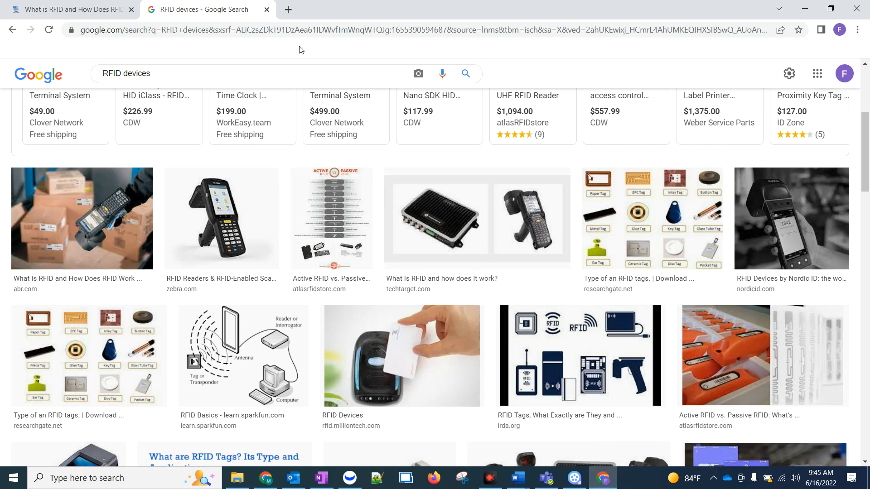
pyautogui.click(90, 11)
pyautogui.scroll(-9, 625, 350)
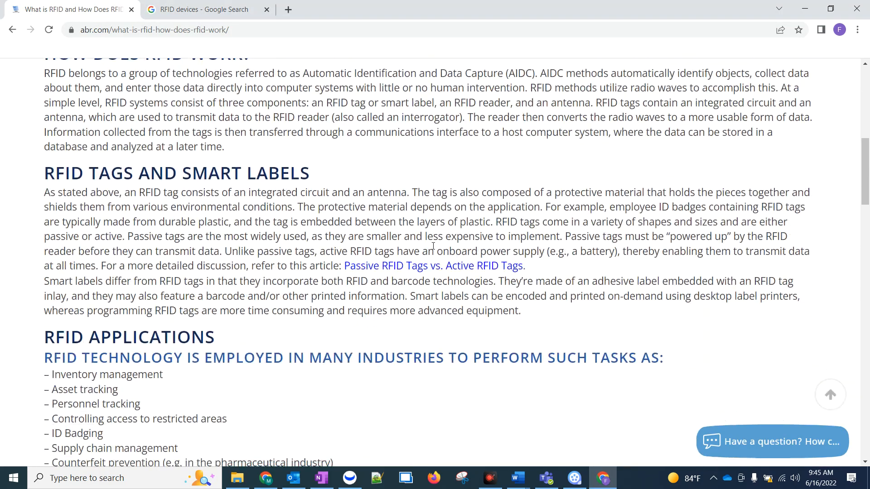
pyautogui.scroll(4, 434, 262)
pyautogui.scroll(-5, 407, 272)
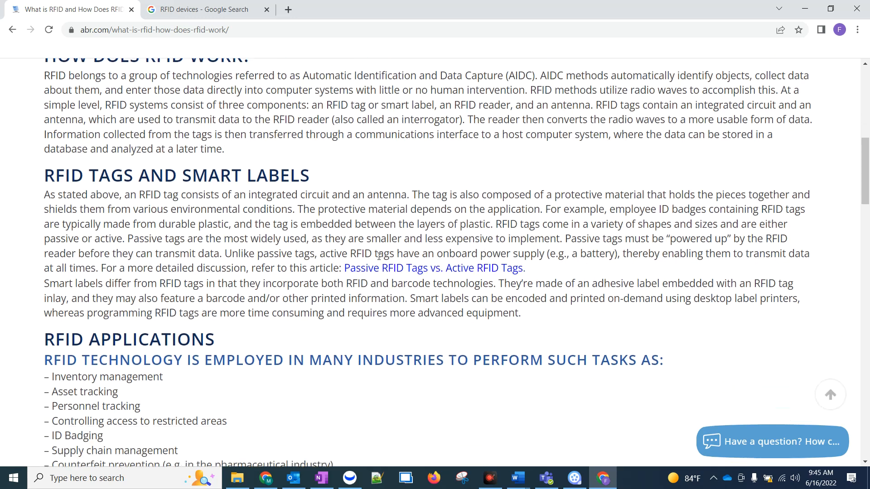
pyautogui.scroll(5, 378, 256)
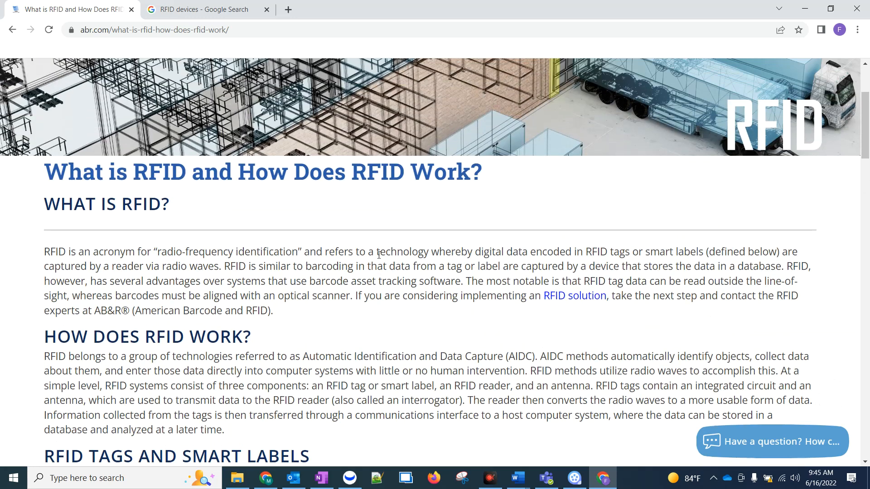
pyautogui.moveTo(47, 254); pyautogui.dragTo(467, 282)
pyautogui.hotkey('ctrl', 'c')
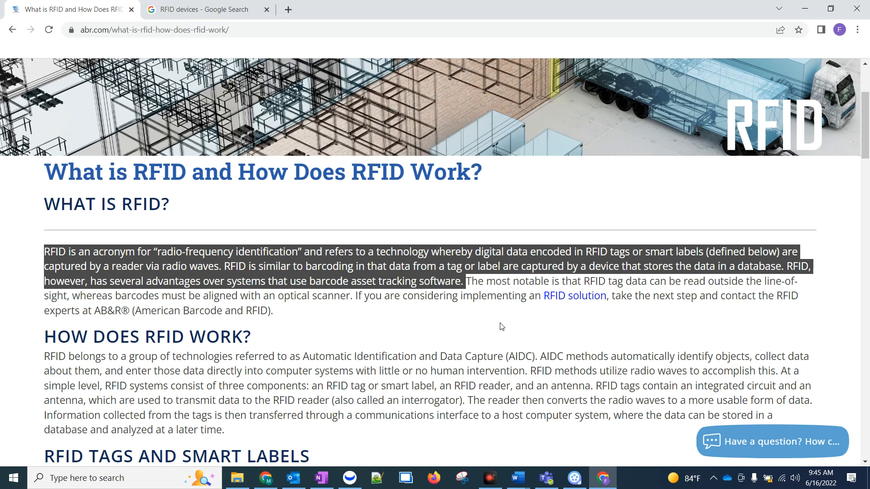
pyautogui.click(814, 9)
pyautogui.hotkey('ctrl', 'v')
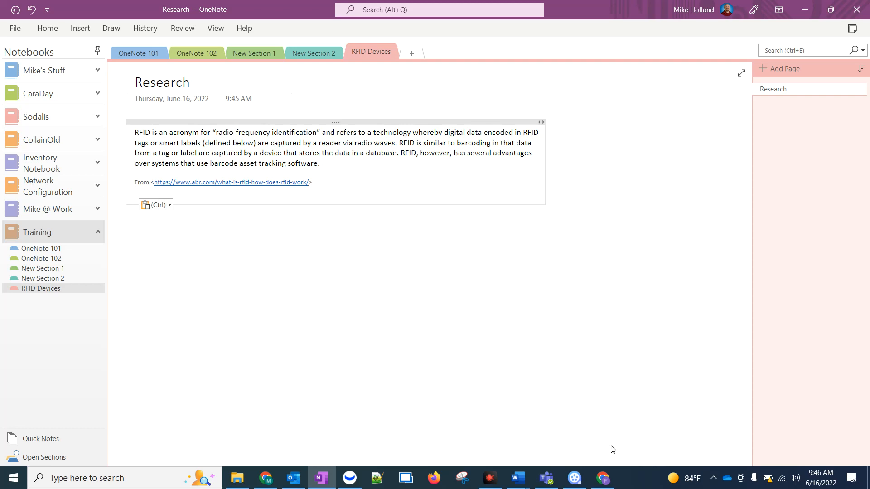
# Capture the first four product ads from Chrome's RFID devices image results with Snipping Tool and paste the snip into the OneNote Research page
pyautogui.click(605, 481)
pyautogui.click(223, 11)
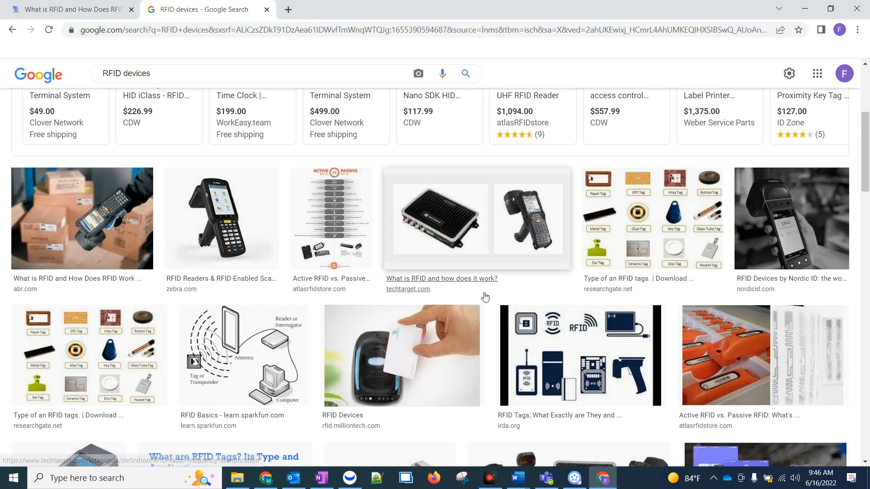
pyautogui.scroll(2, 483, 308)
pyautogui.scroll(1, 475, 307)
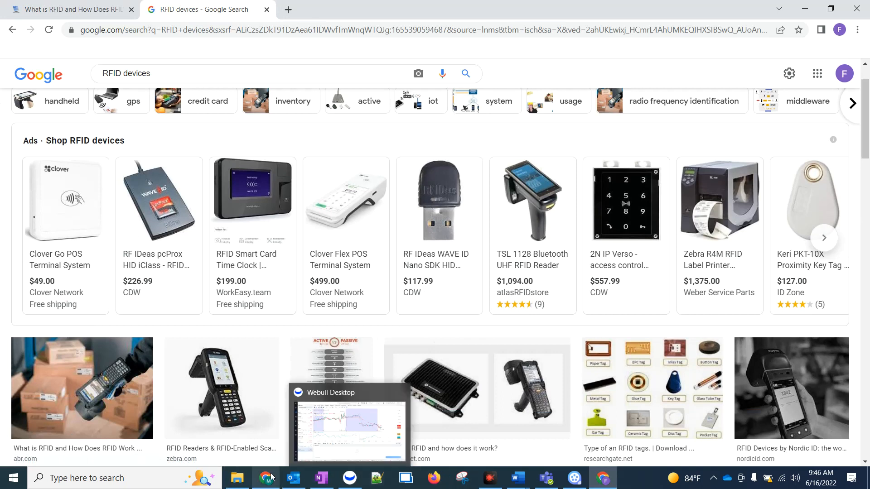
pyautogui.click(106, 483)
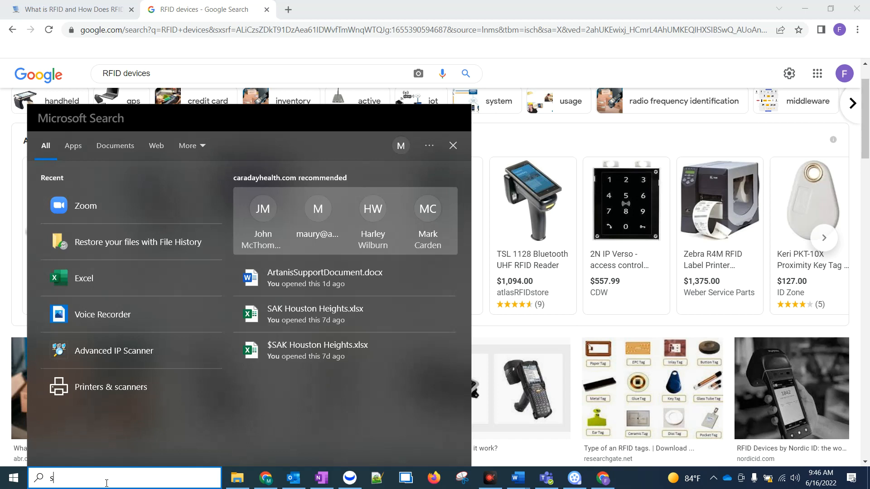
pyautogui.write('snipp')
pyautogui.press('Return')
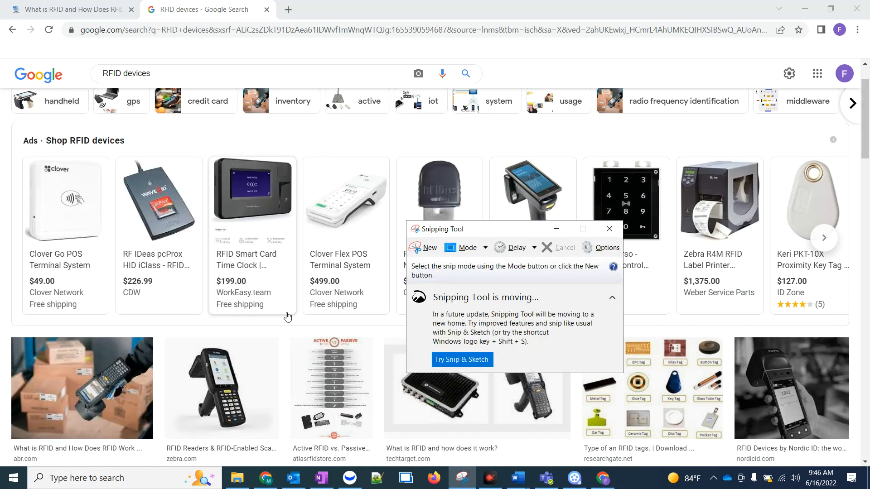
pyautogui.click(430, 249)
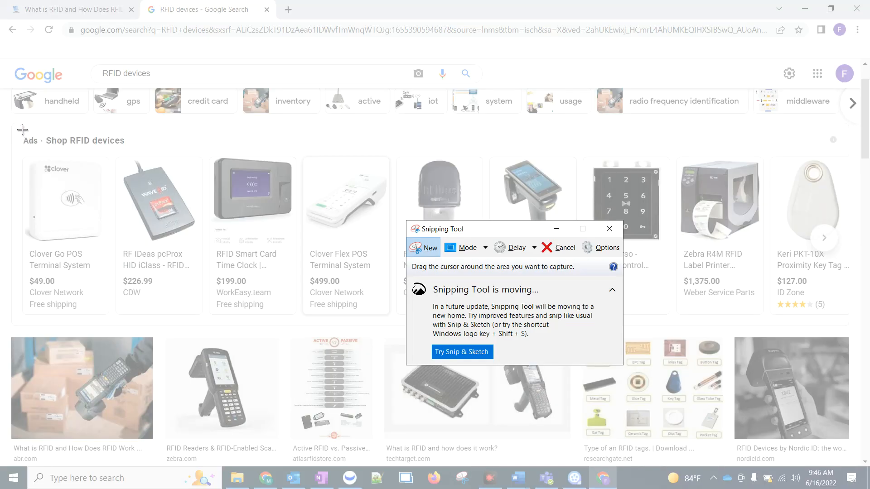
pyautogui.moveTo(19, 147); pyautogui.dragTo(404, 325)
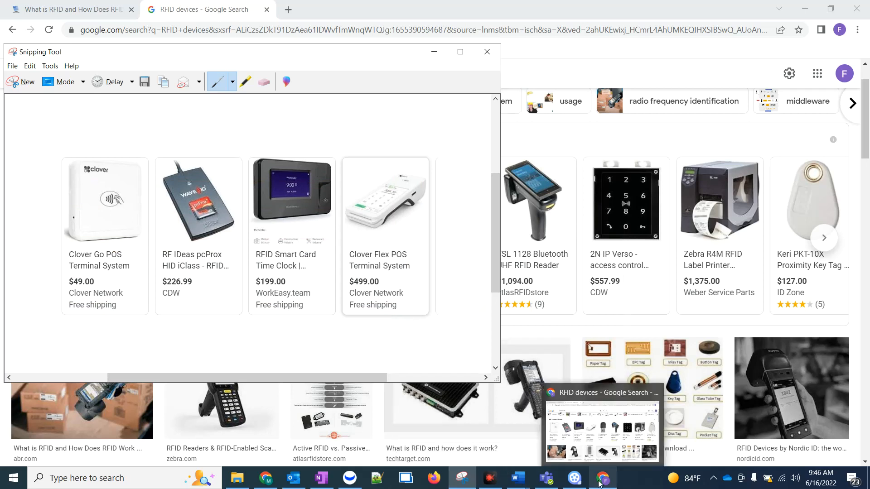
pyautogui.click(321, 478)
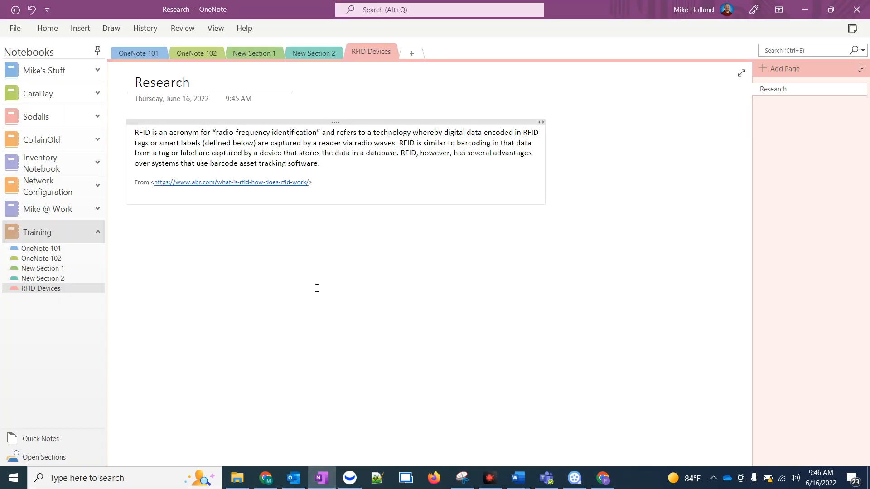
pyautogui.hotkey('ctrl', 'v')
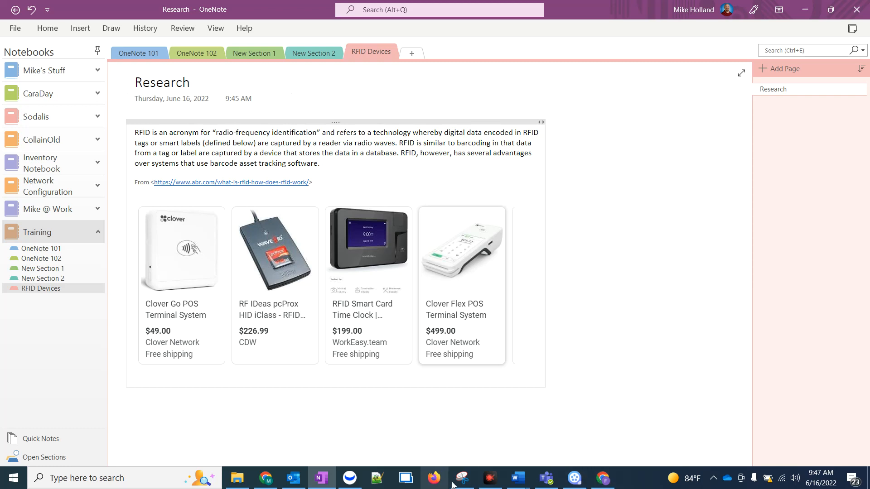
# Copy the AB&R solution process headings, picture and Phase I Solution Design text from the abr.com article in Chrome into the OneNote Research page
pyautogui.click(597, 485)
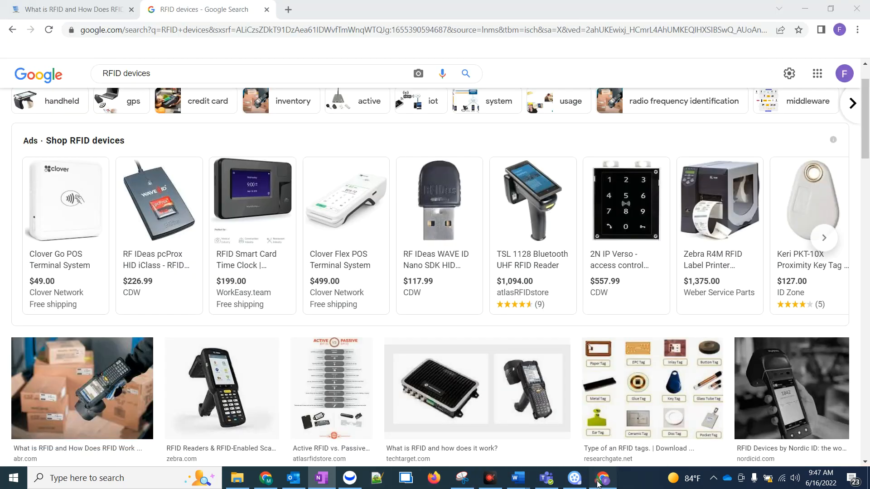
pyautogui.click(74, 11)
pyautogui.scroll(-18, 386, 270)
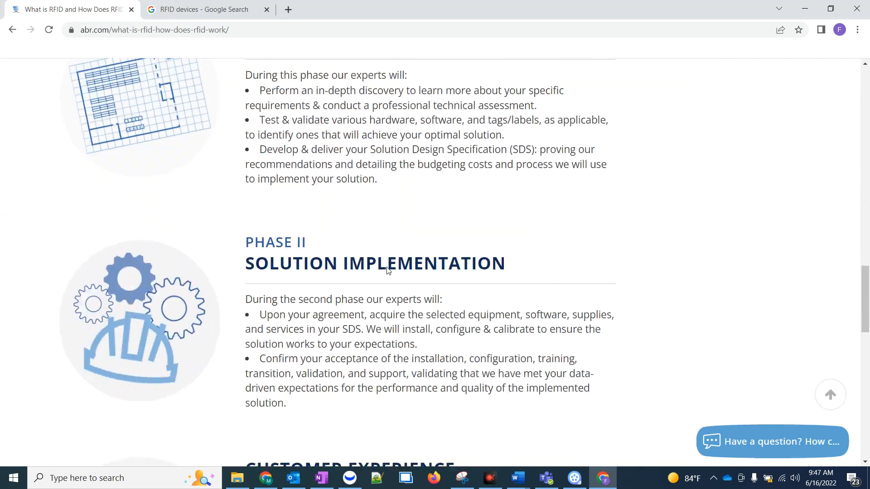
pyautogui.scroll(5, 387, 270)
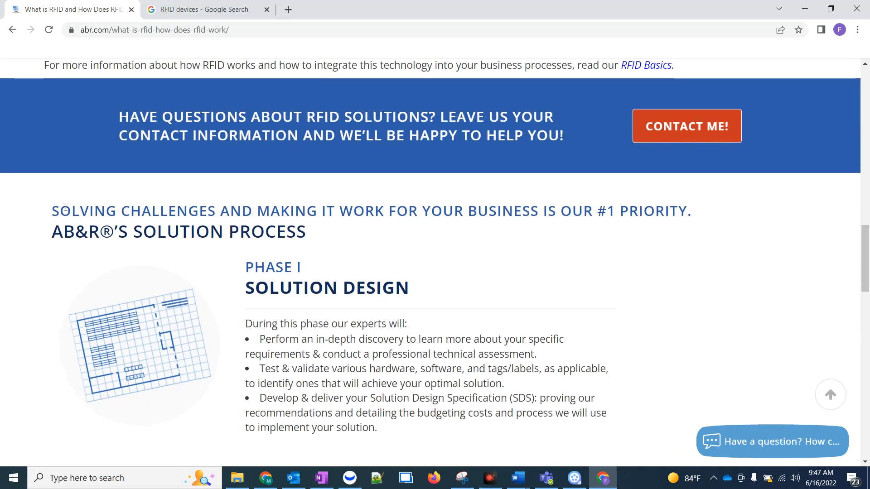
pyautogui.moveTo(53, 211); pyautogui.dragTo(455, 428)
pyautogui.click(454, 428)
pyautogui.moveTo(51, 211); pyautogui.dragTo(400, 435)
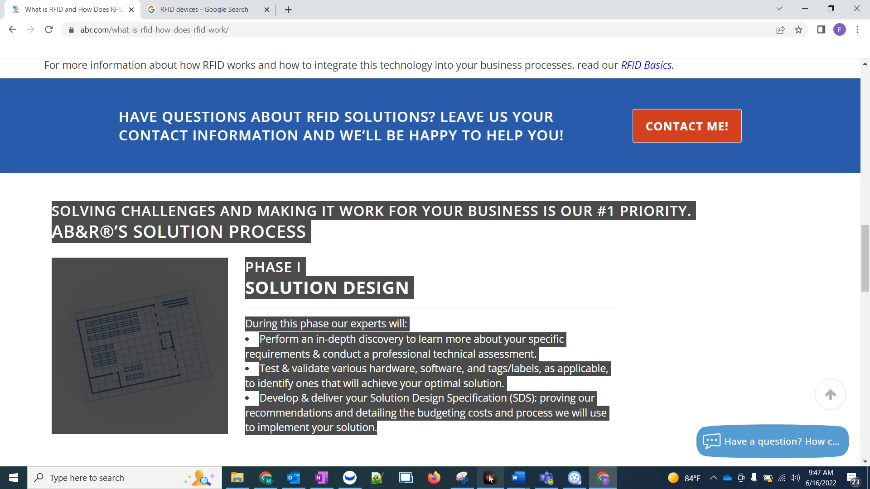
pyautogui.click(321, 478)
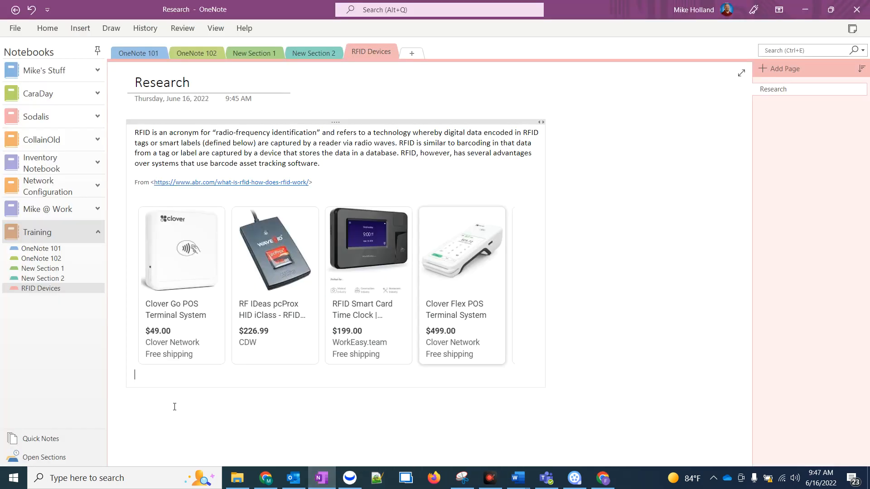
pyautogui.hotkey('ctrl', 'v')
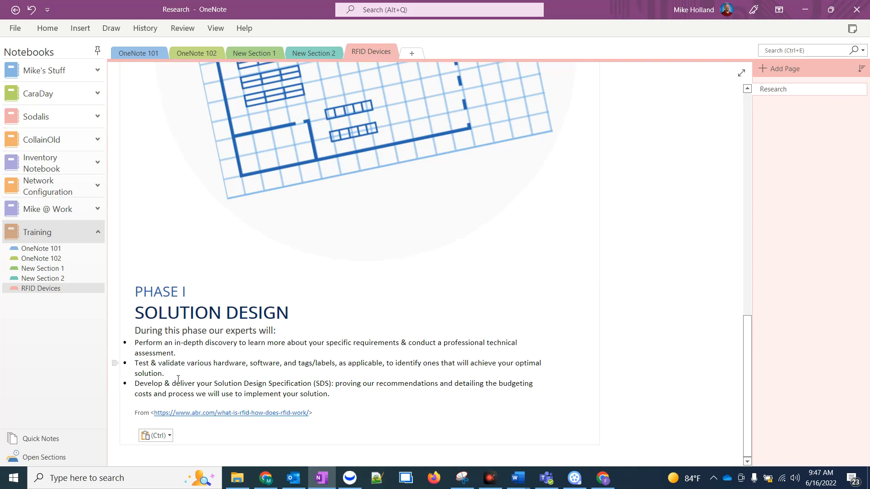
# Review the Research page's collected text, product snip and solution process content with its source links
pyautogui.scroll(3, 456, 329)
pyautogui.scroll(6, 456, 329)
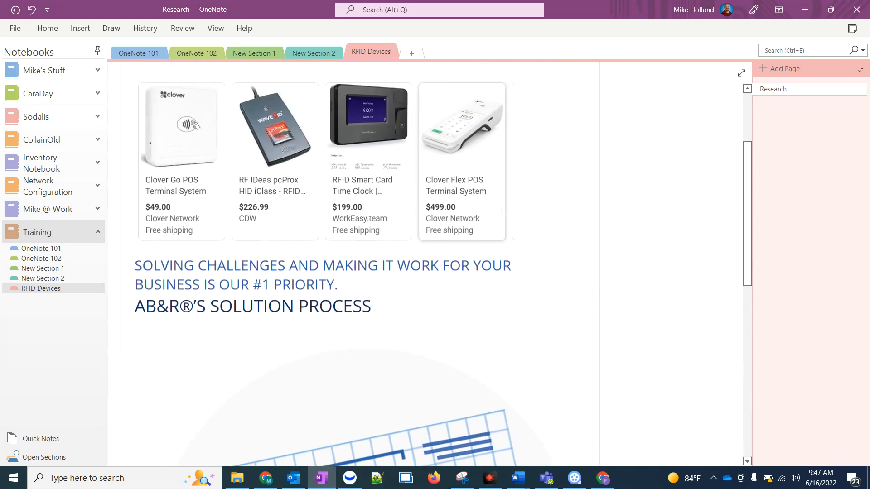
pyautogui.scroll(-1, 442, 237)
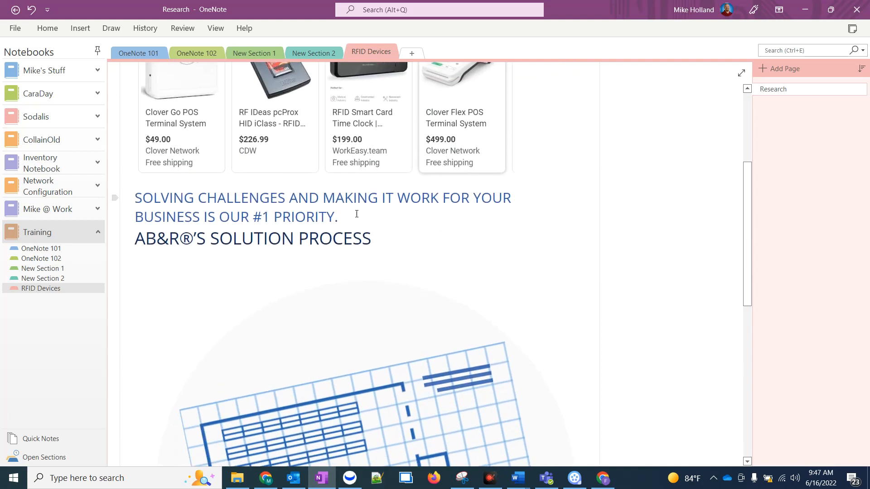
pyautogui.scroll(-10, 500, 228)
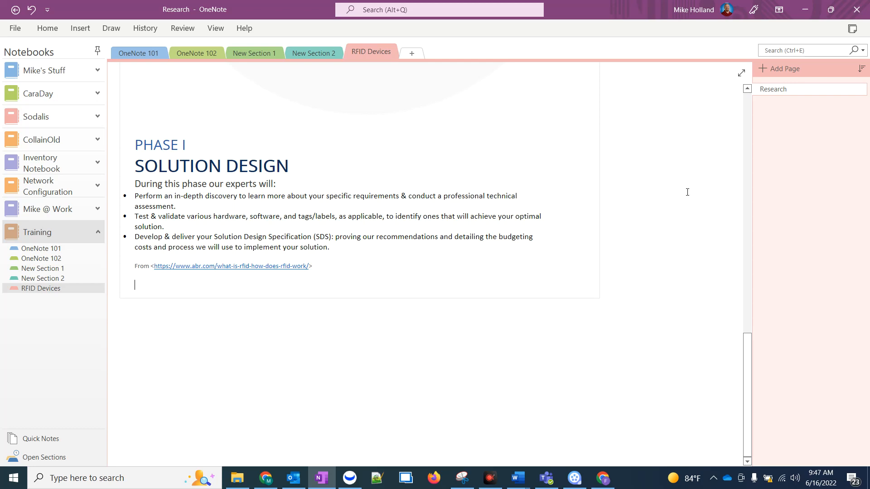
pyautogui.scroll(10, 657, 209)
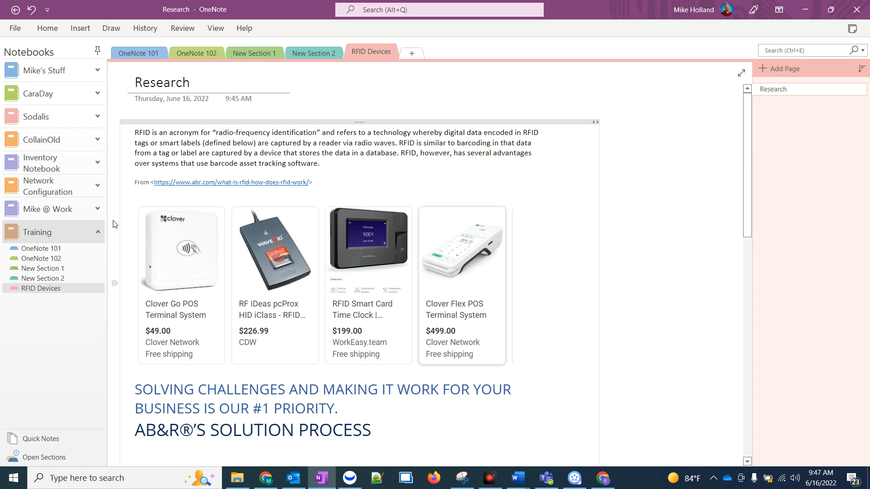
# Add a new section named Chapter 1 to the Training notebook
pyautogui.click(80, 257)
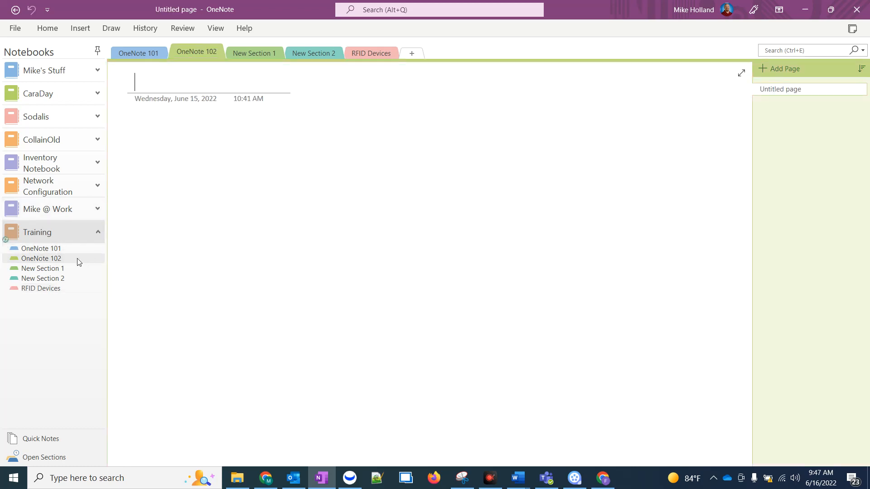
pyautogui.click(72, 250)
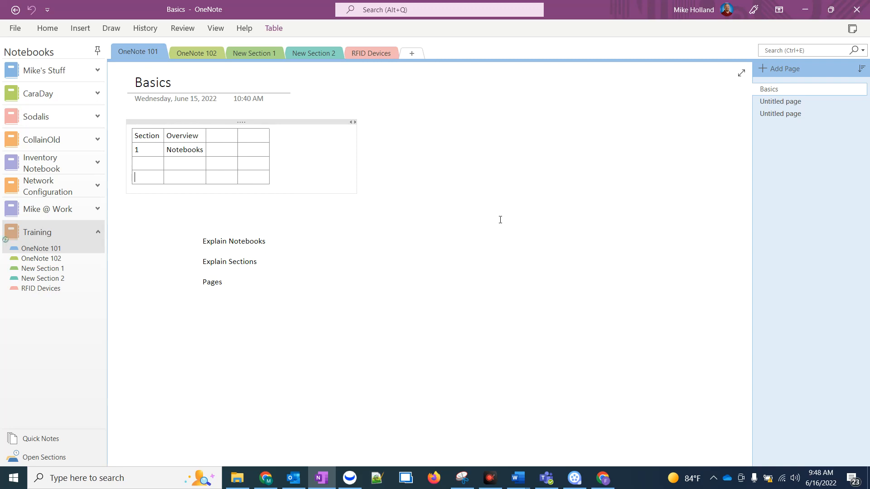
pyautogui.click(412, 55)
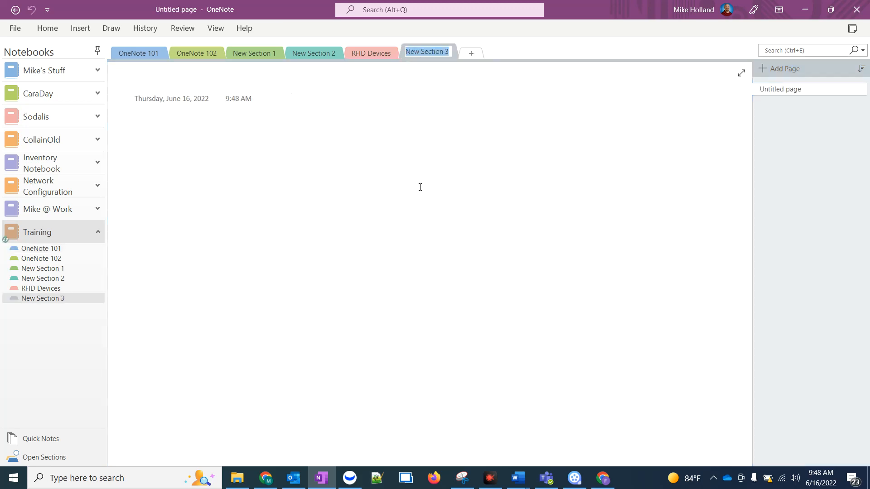
pyautogui.write('S')
pyautogui.press('BackSpace')
pyautogui.write('Chapter 1')
pyautogui.press('Return')
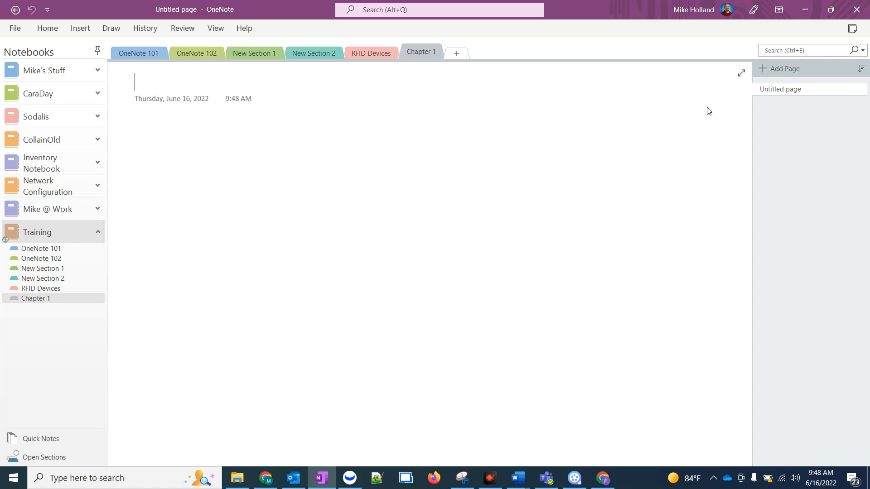
# Add two more pages to the Chapter 1 section and title its three pages 1, 2 and 3
pyautogui.click(761, 113)
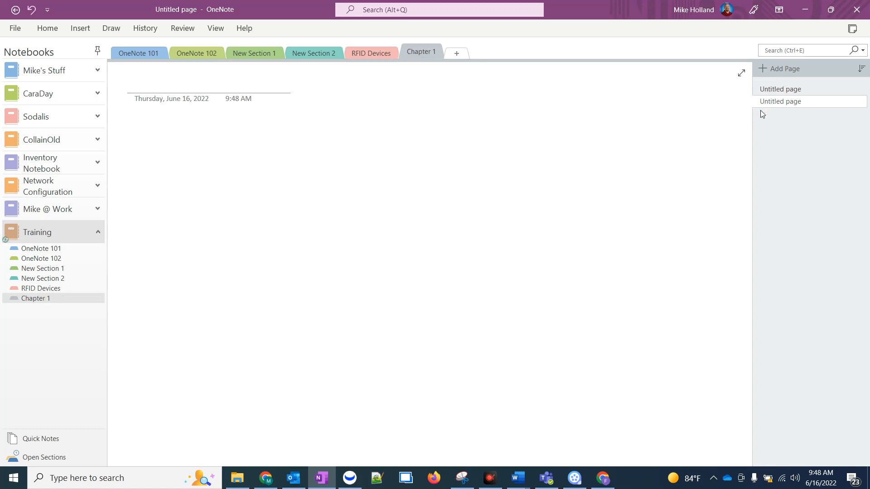
pyautogui.click(772, 133)
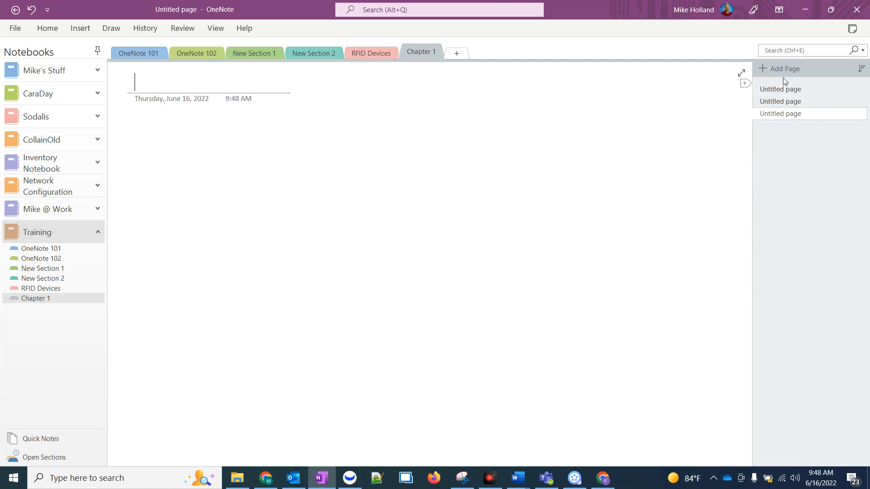
pyautogui.click(777, 89)
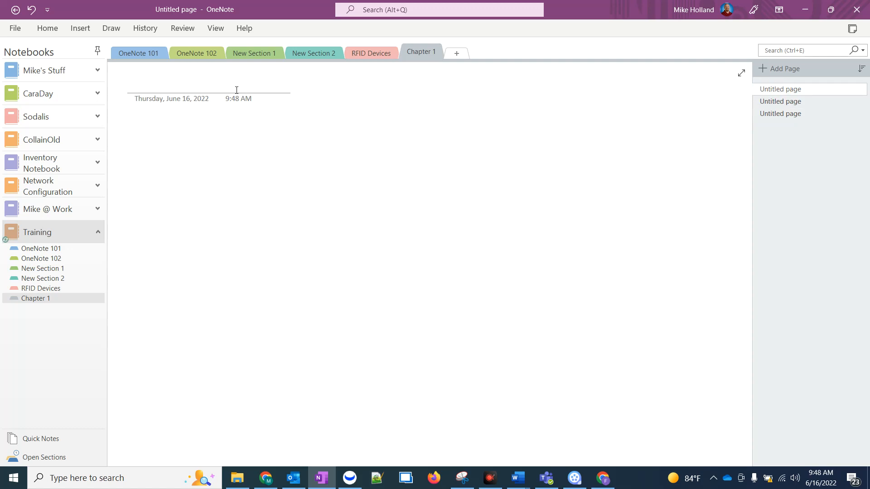
pyautogui.write('1')
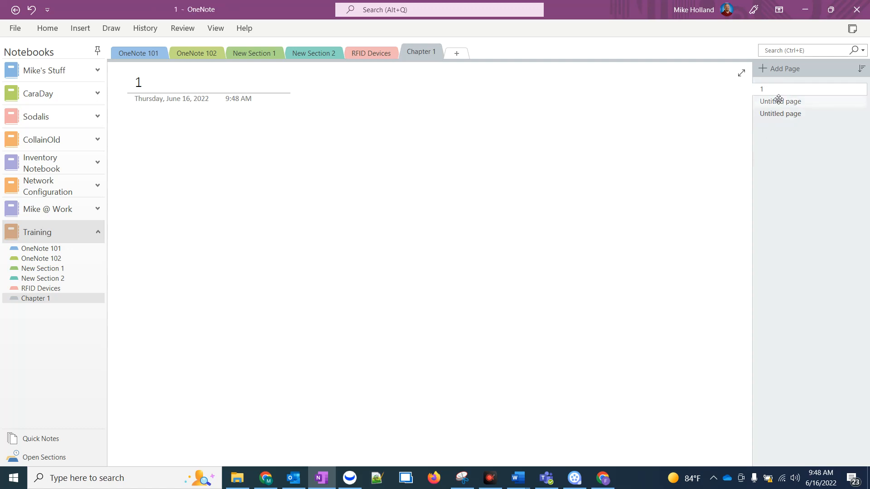
pyautogui.click(777, 101)
pyautogui.click(219, 82)
pyautogui.write('2')
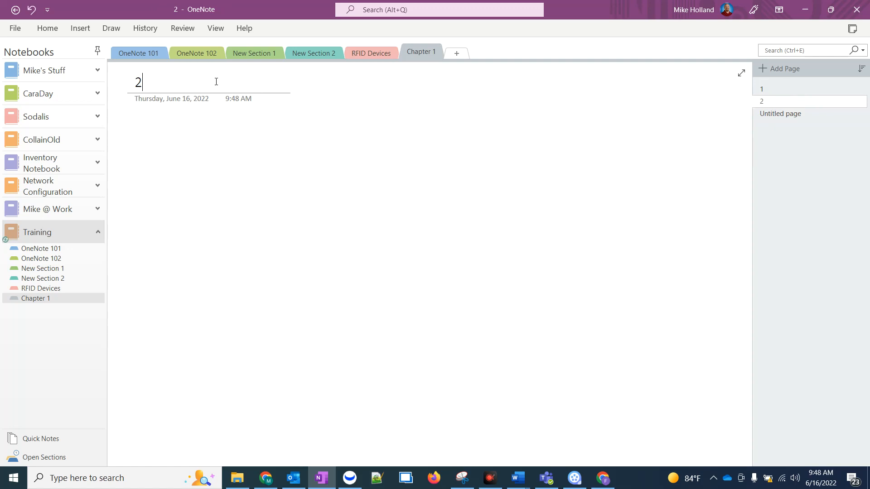
pyautogui.click(791, 113)
pyautogui.click(247, 84)
pyautogui.write('3')
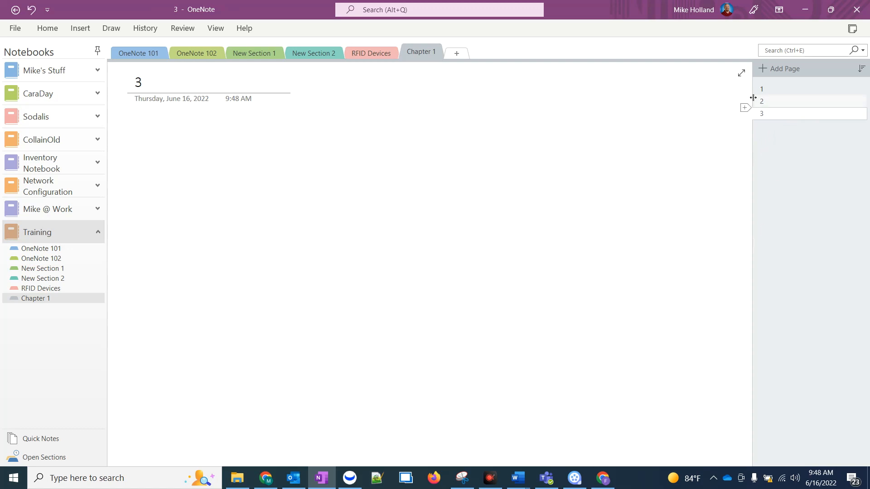
# Insert a new page titled Page Numbers above page 1 in the Chapter 1 section
pyautogui.click(746, 86)
pyautogui.write('Page Numbers')
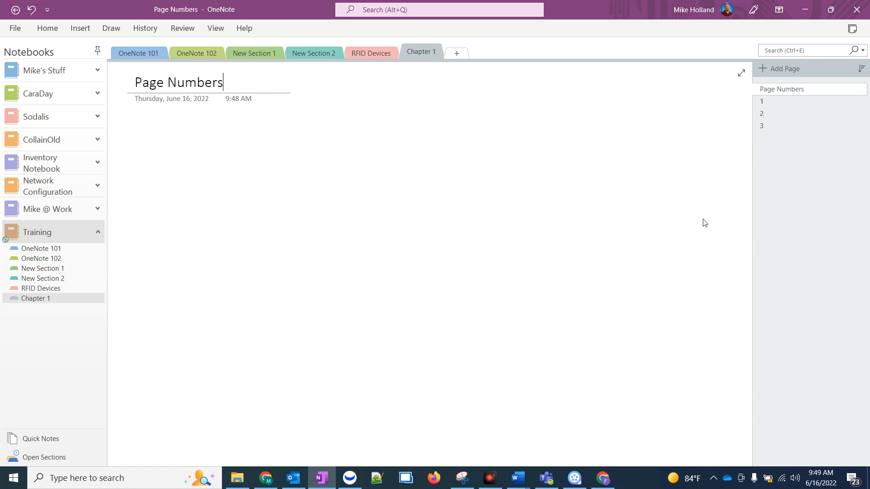
pyautogui.press('Return')
# Make pages 1, 2 and 3 subpages of Page Numbers and collapse the group
pyautogui.click(782, 102)
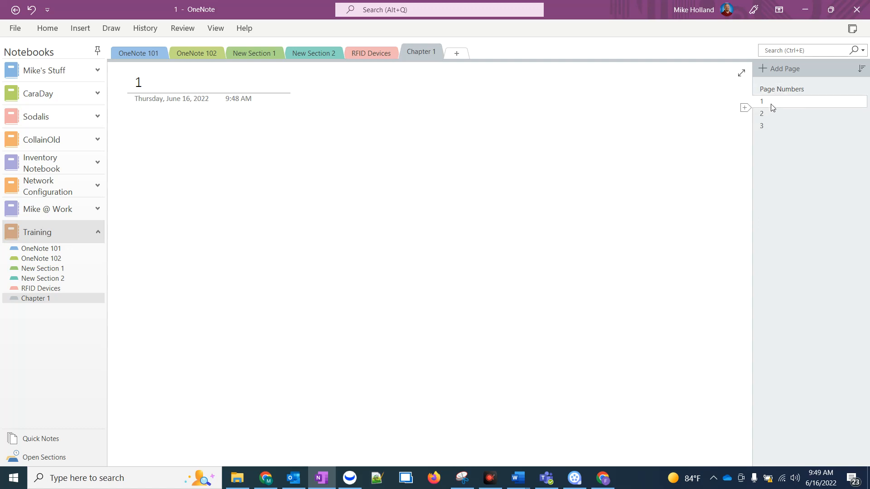
pyautogui.rightClick(773, 107)
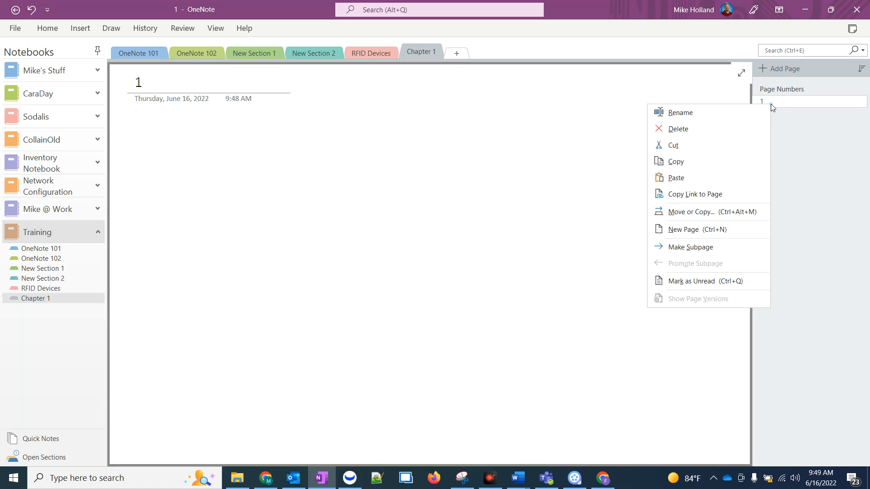
pyautogui.click(728, 244)
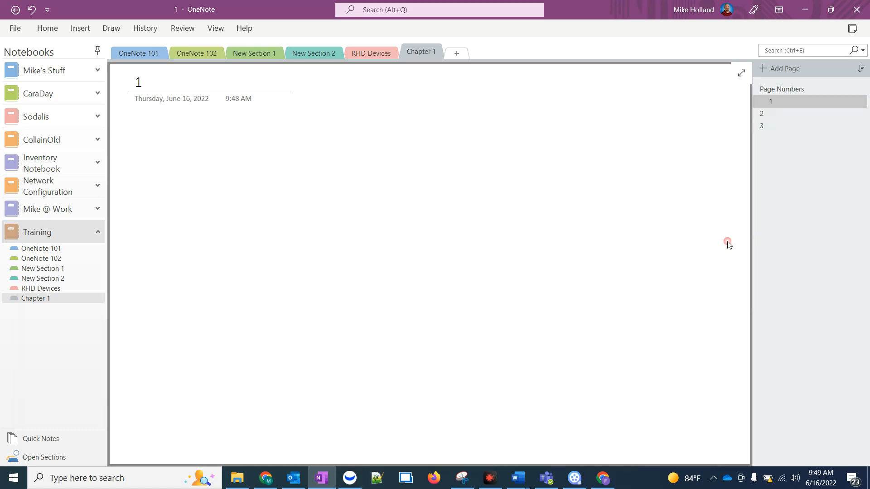
pyautogui.rightClick(765, 112)
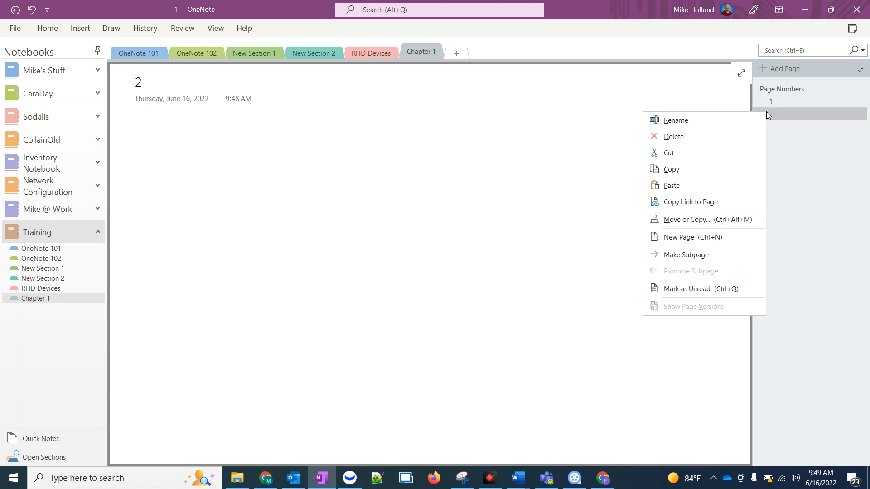
pyautogui.click(726, 251)
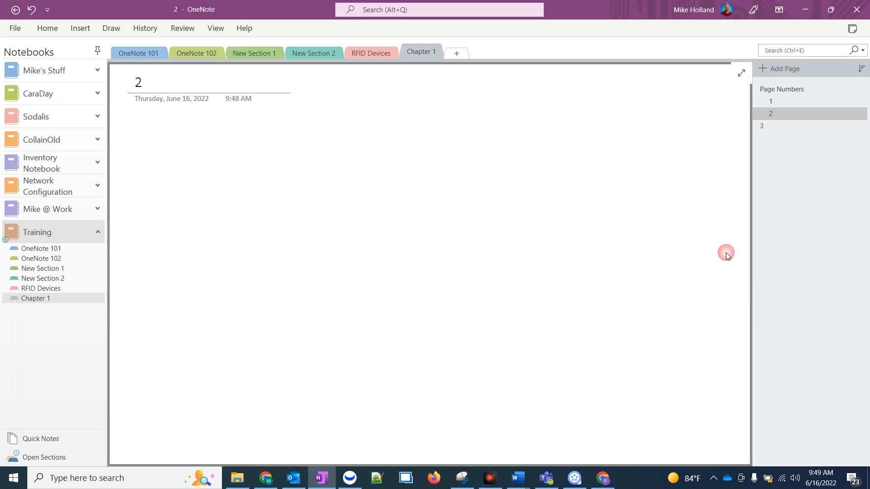
pyautogui.rightClick(773, 129)
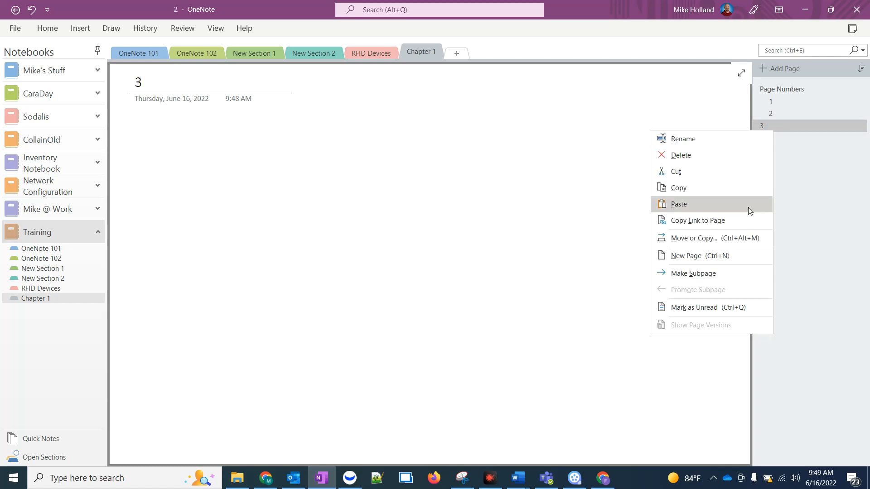
pyautogui.click(734, 272)
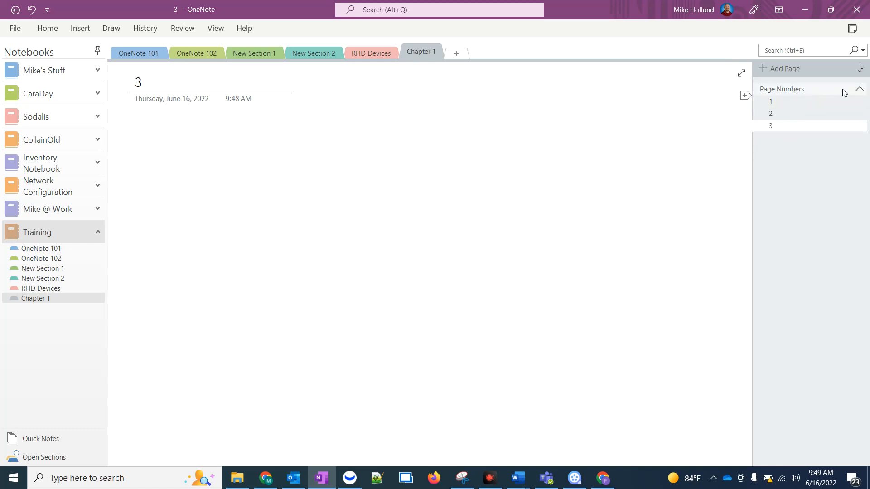
pyautogui.click(856, 89)
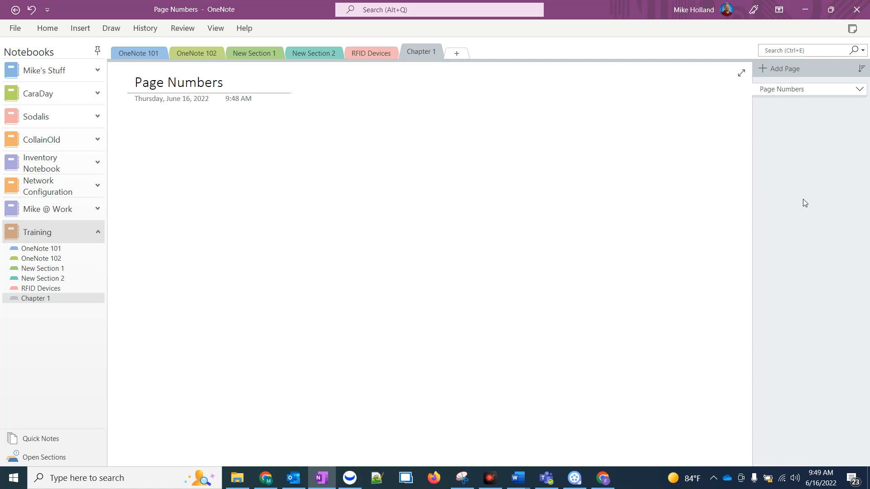
# Add a new section named Widgets and title its first page Clients
pyautogui.click(456, 53)
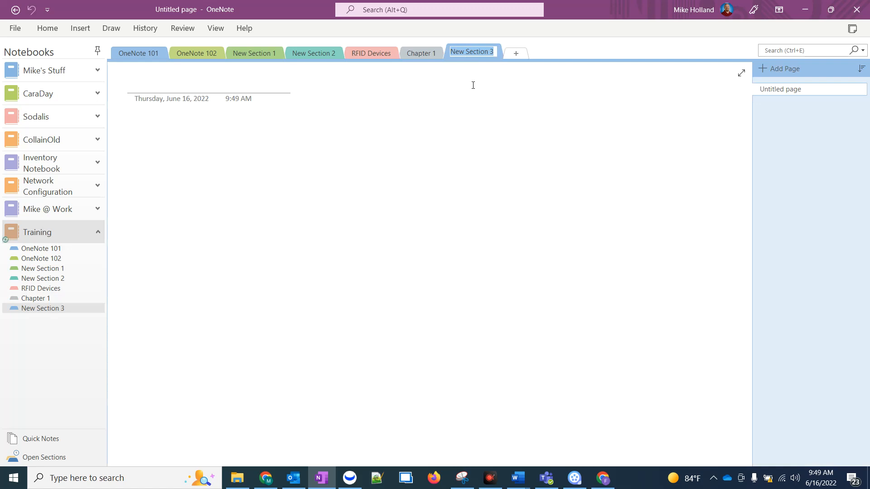
pyautogui.write('Widgets')
pyautogui.press('Return')
pyautogui.write('Clients')
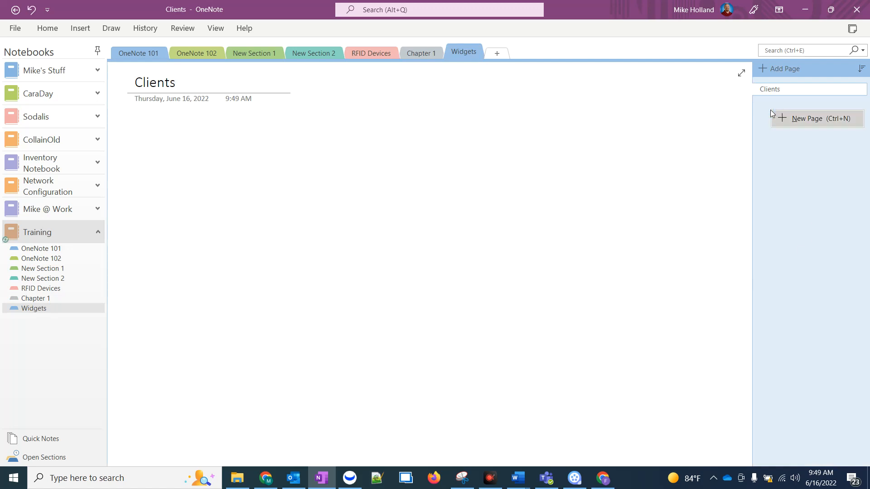
# Add a page titled with the first client's full name and place the notes "aasdfasdf" and "asdfasdf" side by side on it
pyautogui.click(771, 110)
pyautogui.write('Bob Smith')
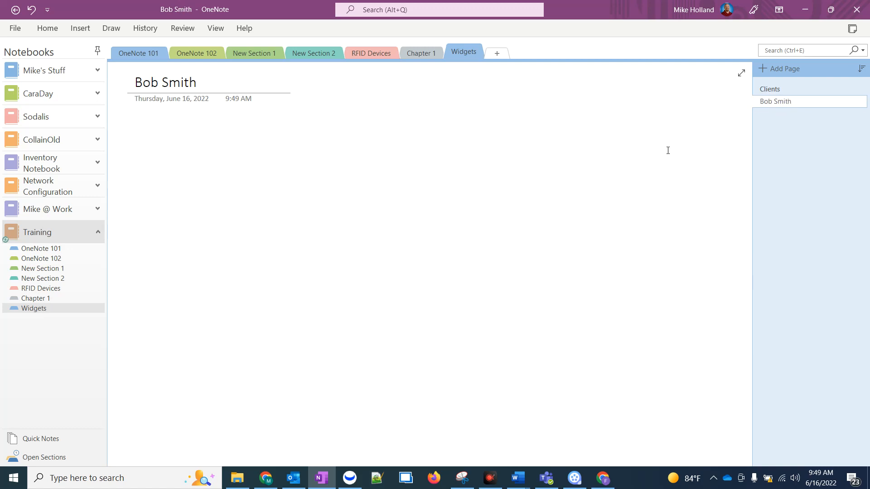
pyautogui.press('Return')
pyautogui.write('aasdfasdf')
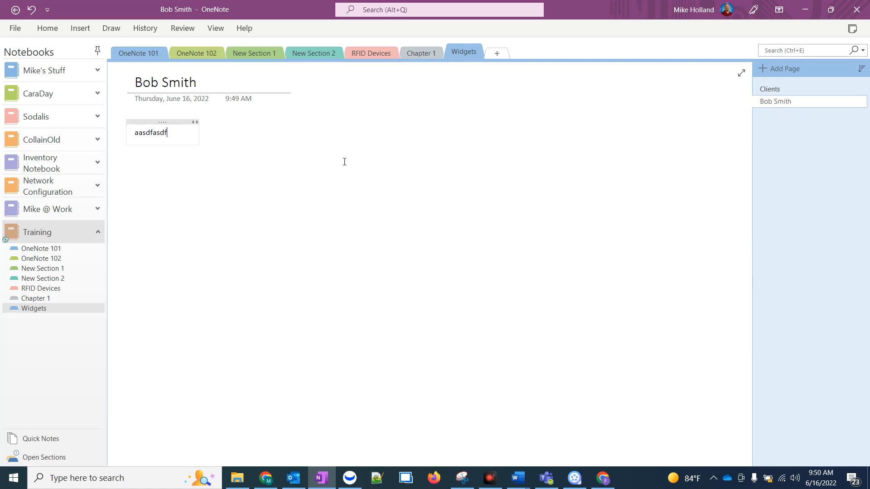
pyautogui.click(414, 132)
pyautogui.write('asdfasdf')
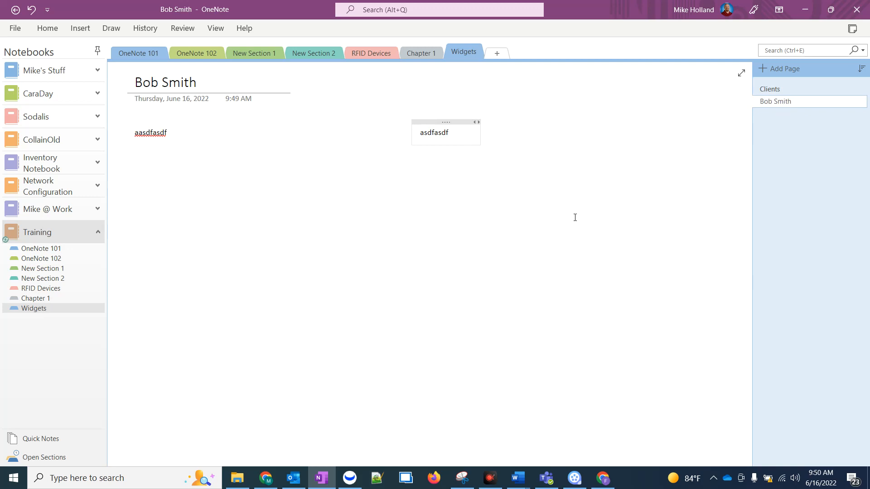
# Add another page below the first client's page and title it with the second client's full name
pyautogui.click(773, 129)
pyautogui.write('Jane Joe')
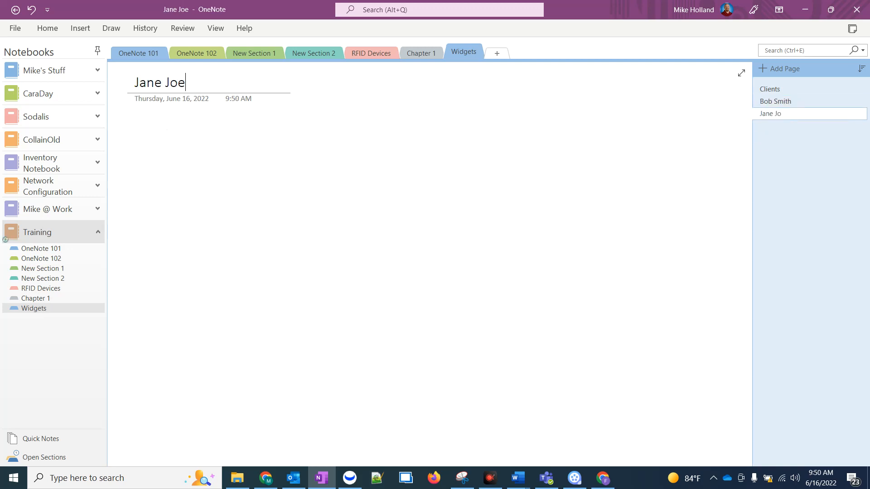
pyautogui.press('BackSpace')
pyautogui.press('BackSpace')
pyautogui.press('BackSpace')
pyautogui.write('Does')
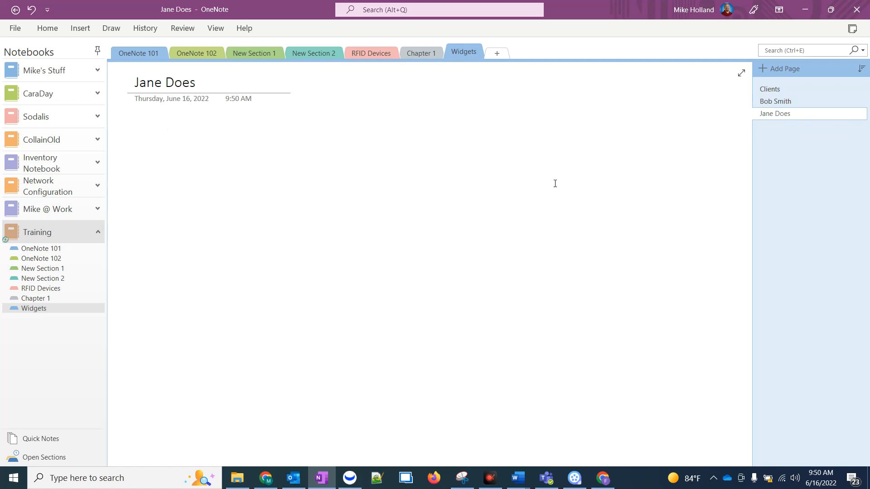
pyautogui.press('Return')
pyautogui.click(239, 82)
pyautogui.press('BackSpace')
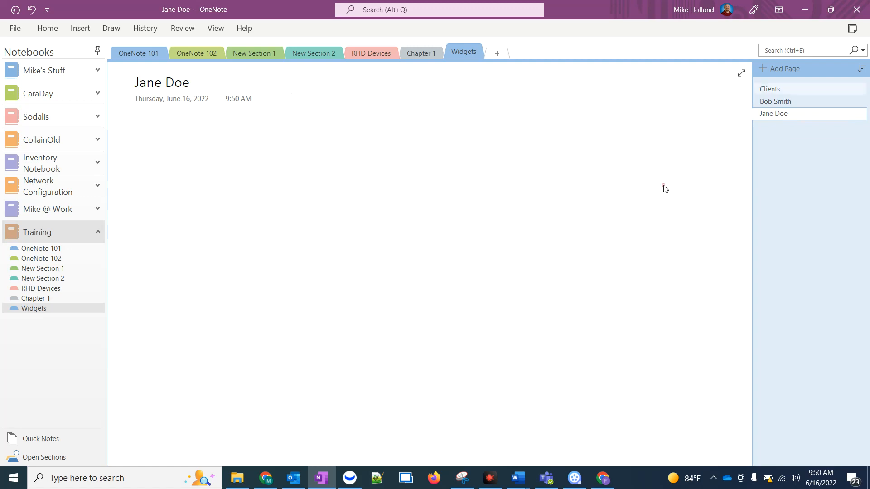
# Make both client name pages subpages of Clients and collapse the group
pyautogui.click(801, 101)
pyautogui.rightClick(795, 104)
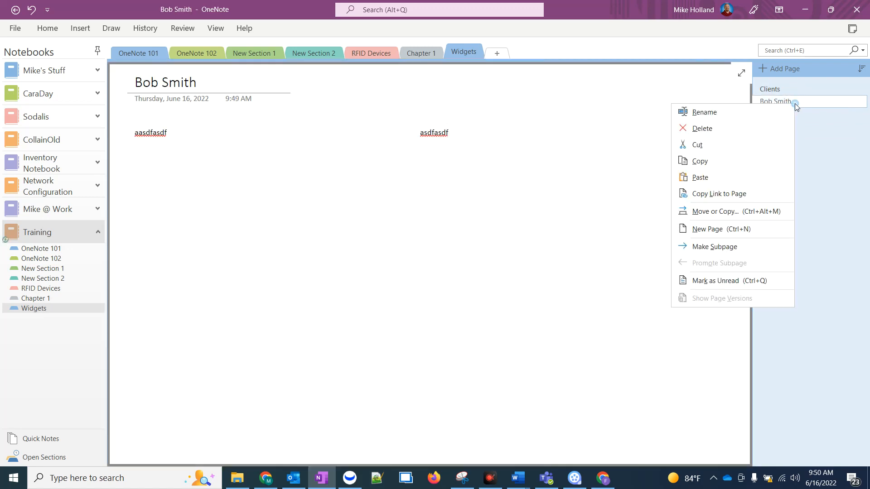
pyautogui.click(743, 246)
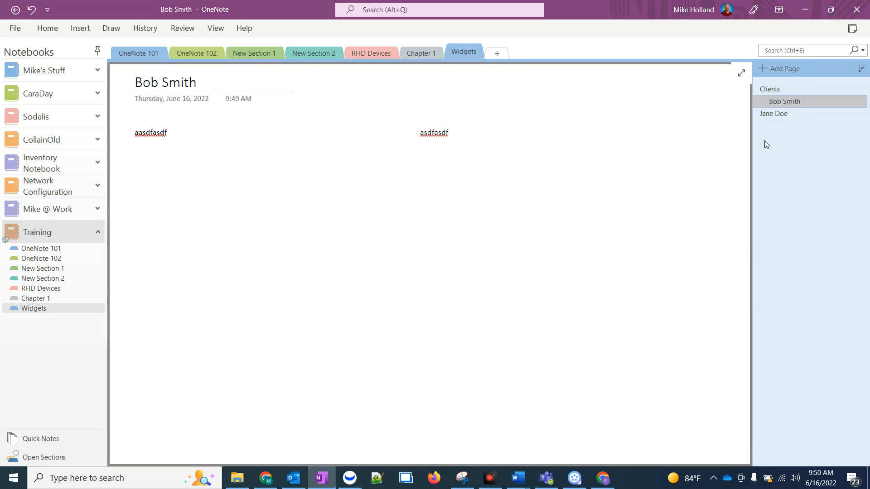
pyautogui.rightClick(772, 116)
pyautogui.click(730, 255)
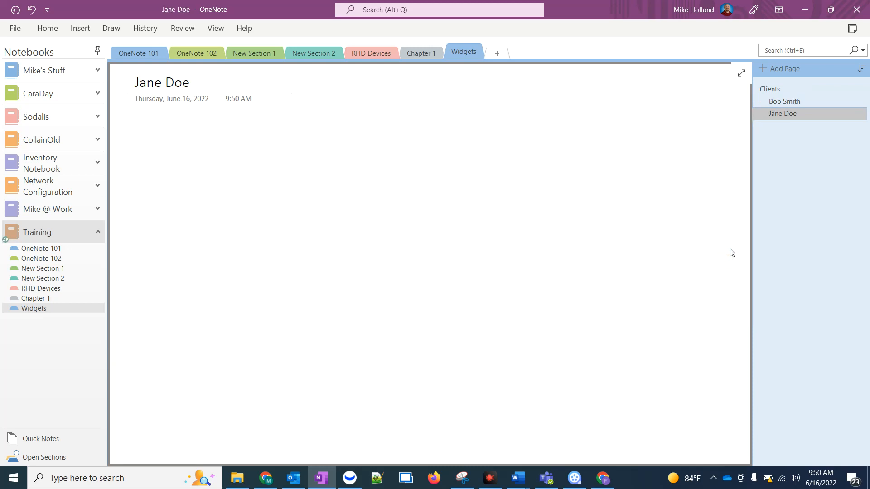
pyautogui.moveTo(843, 91)
pyautogui.click(860, 88)
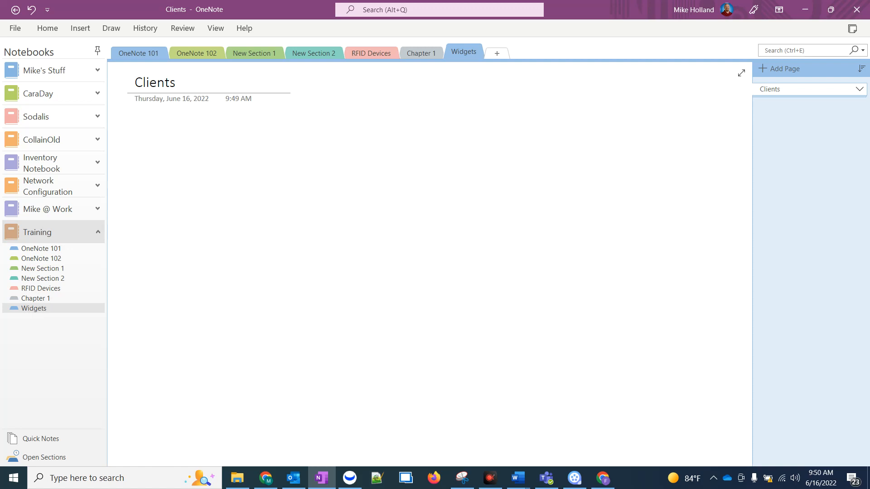
# Expand the Clients group and attach the "External -A Closer Loo..." email from Outlook as a file below the first client's notes
pyautogui.hotkey('alt', 'Tab')
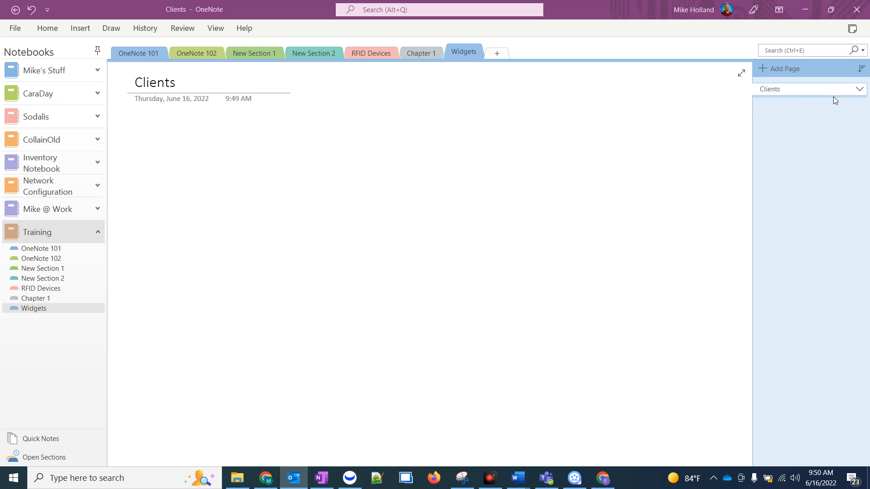
pyautogui.click(860, 89)
pyautogui.click(819, 103)
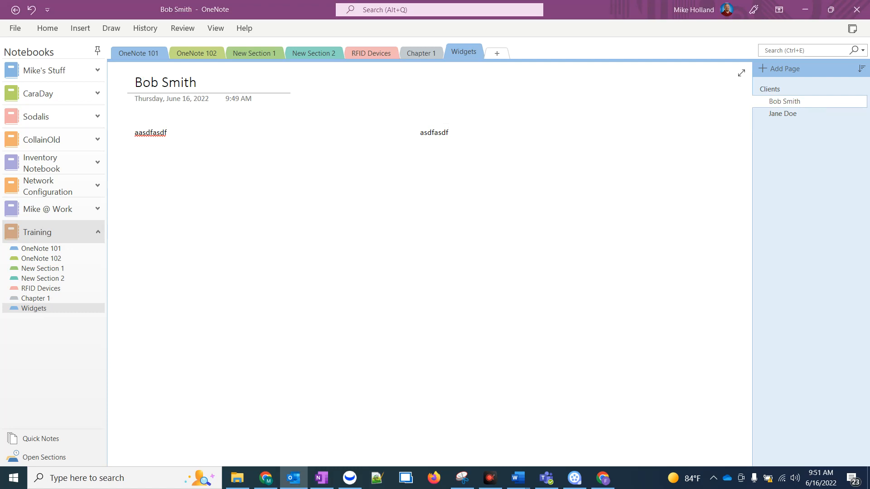
pyautogui.moveTo(681, 258); pyautogui.dragTo(193, 202)
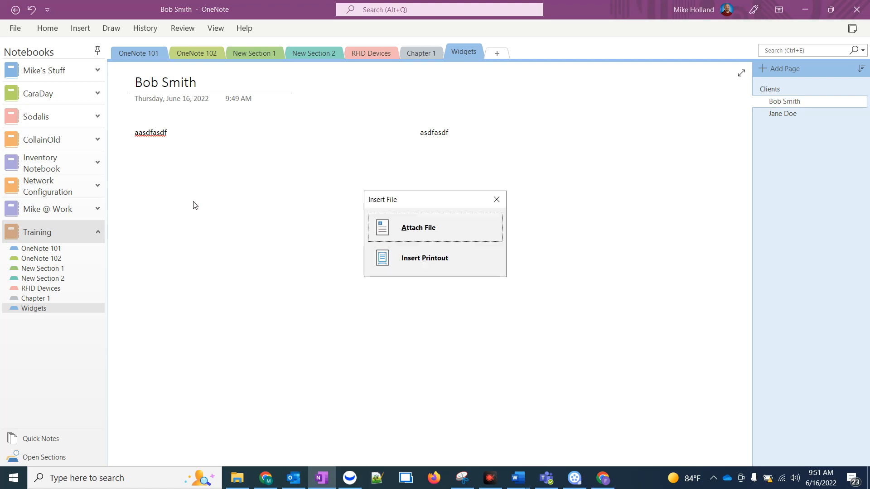
pyautogui.click(479, 235)
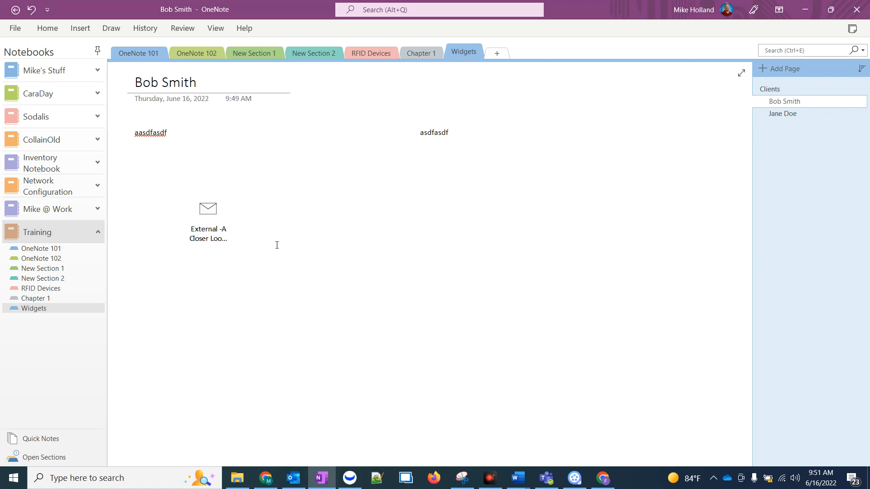
# On the To Do List page in New Section 2, attach the "External -A Closer Loo..." Outlook email to the first High Priority checkbox
pyautogui.click(208, 216)
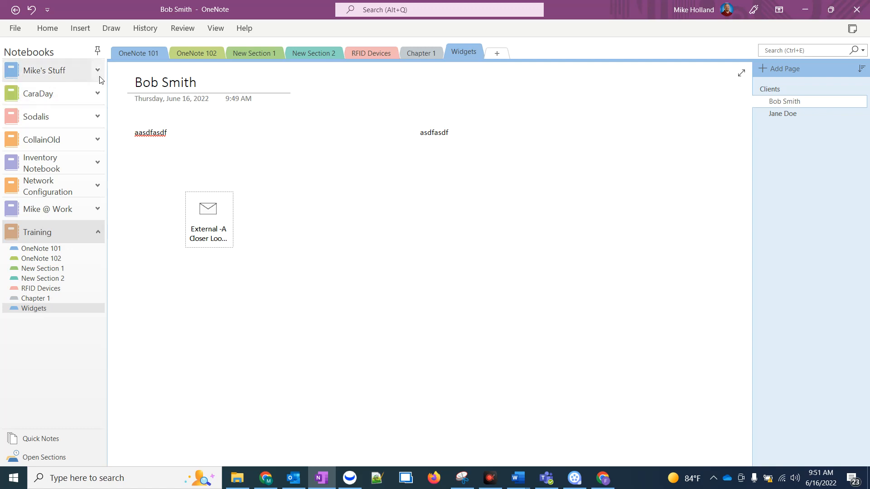
pyautogui.click(414, 54)
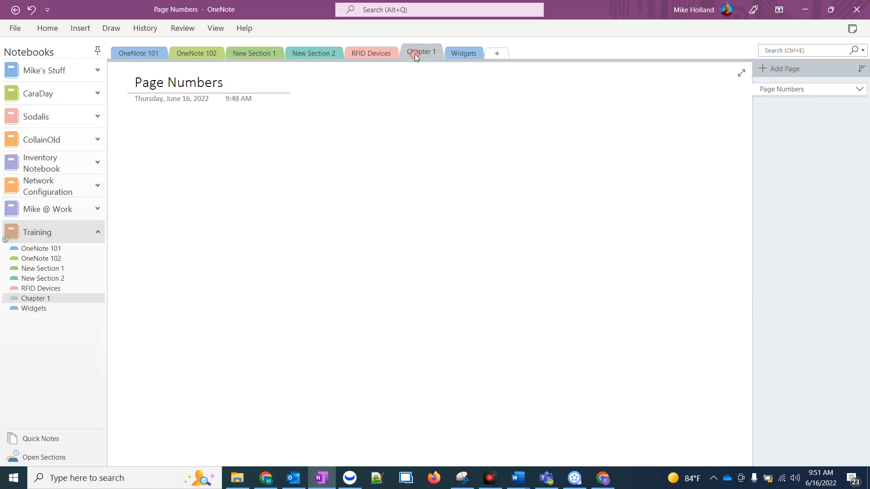
pyautogui.click(370, 51)
pyautogui.click(206, 52)
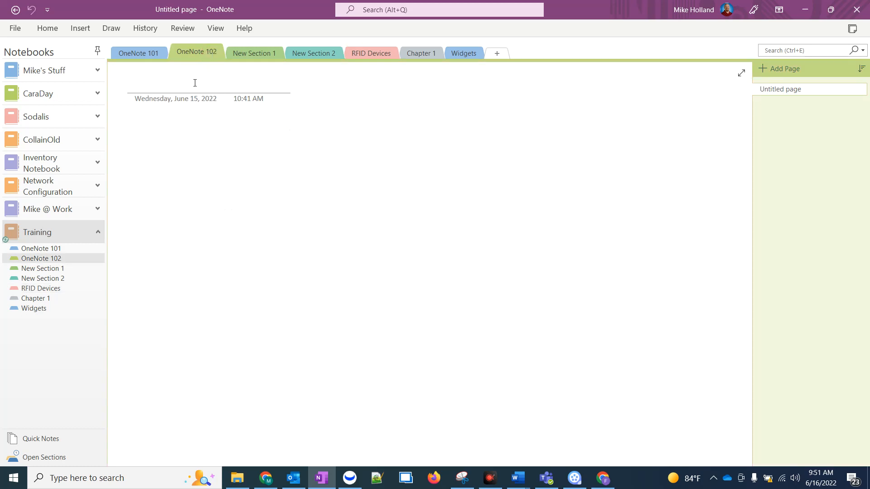
pyautogui.click(138, 52)
pyautogui.click(791, 102)
pyautogui.click(327, 51)
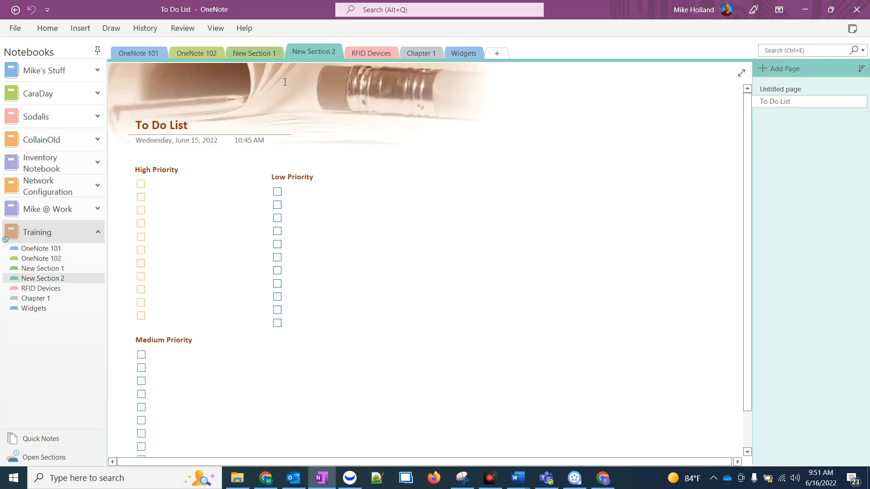
pyautogui.moveTo(869, 217); pyautogui.dragTo(158, 183)
pyautogui.click(400, 226)
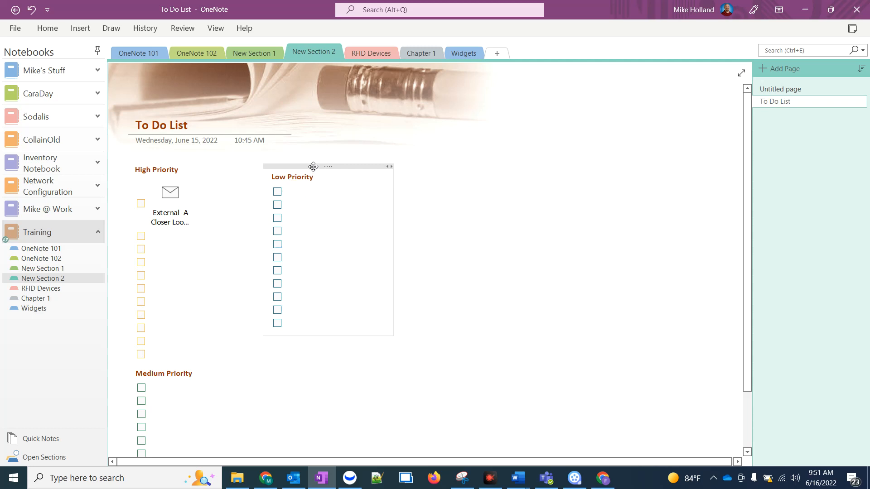
# Rearrange the To Do List so Medium Priority sits beside High Priority and Low Priority is aligned to the right of Medium Priority
pyautogui.moveTo(303, 165); pyautogui.dragTo(579, 163)
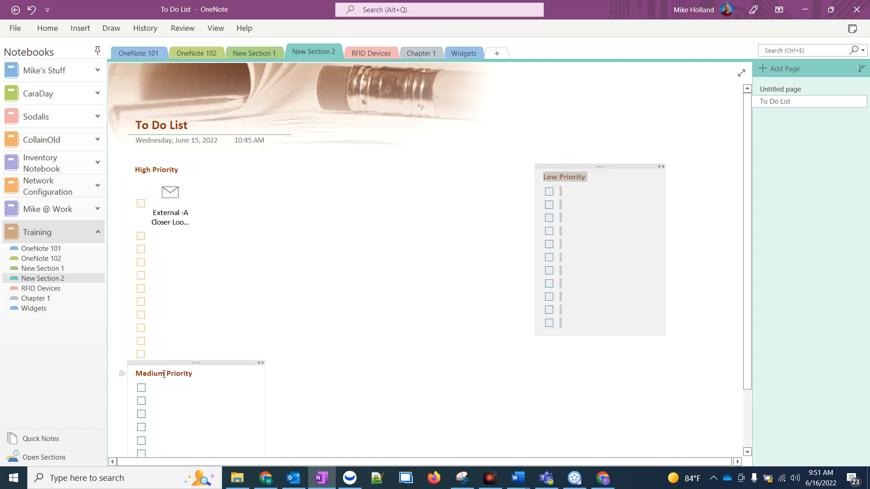
pyautogui.moveTo(176, 361); pyautogui.dragTo(370, 155)
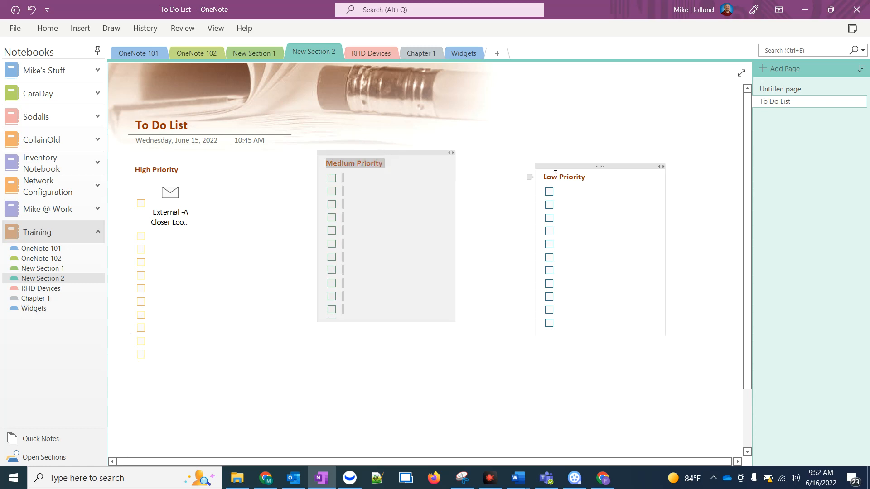
pyautogui.moveTo(557, 168); pyautogui.dragTo(543, 153)
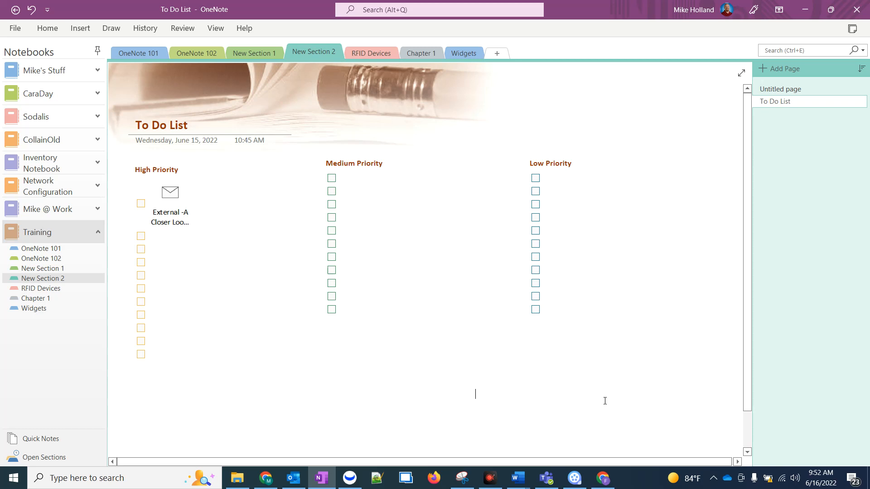